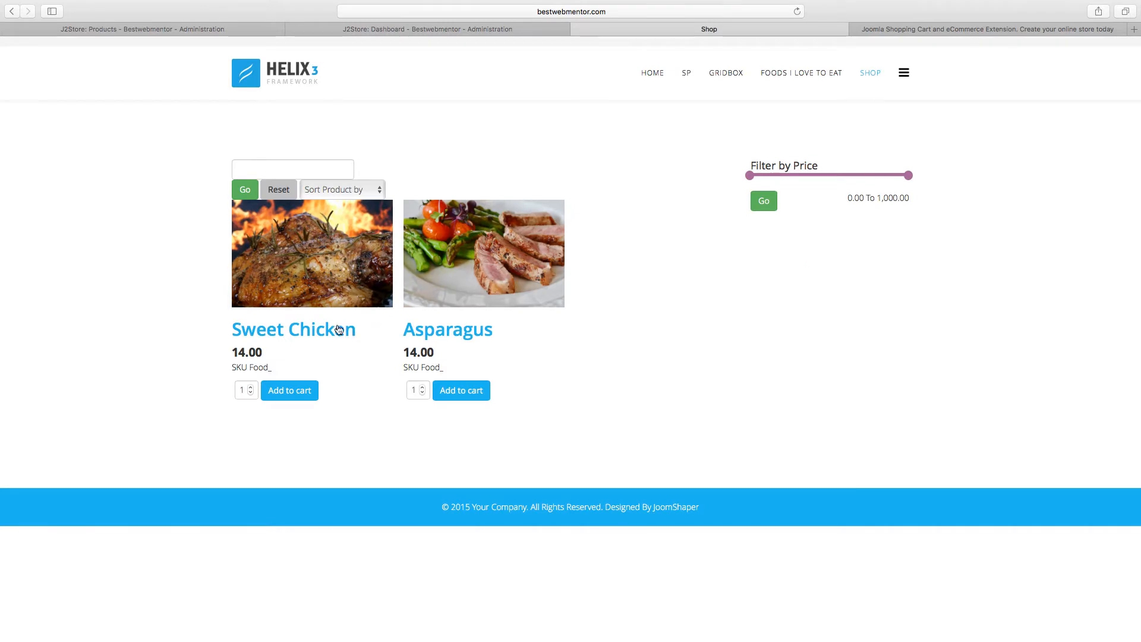
Open the Sweet Chicken product page, add one to the cart, and view the cart.
click(327, 331)
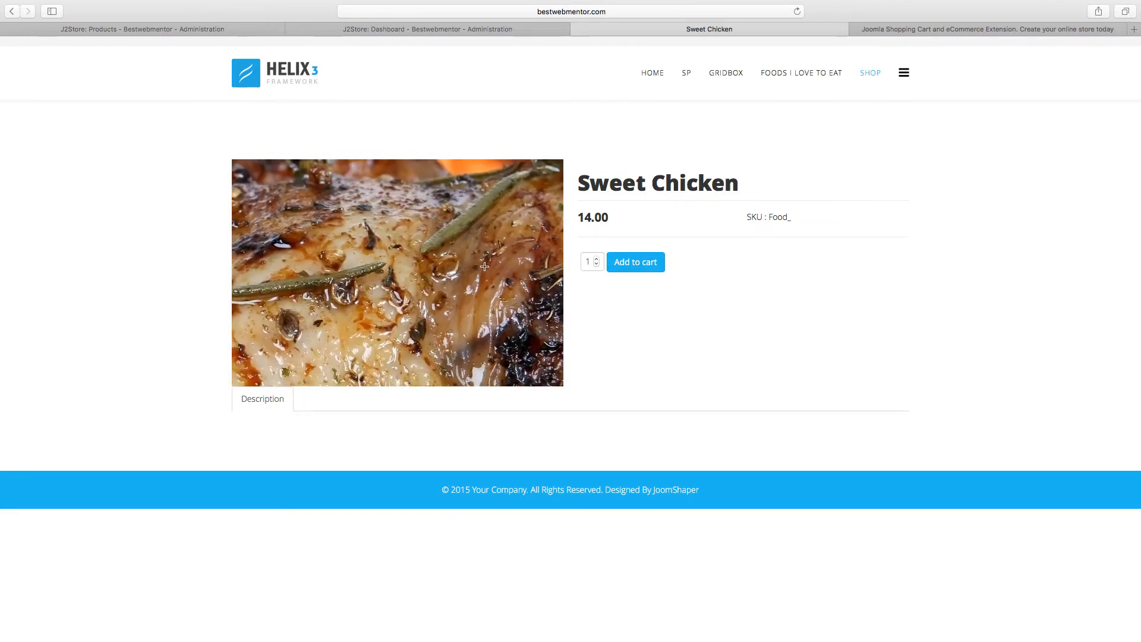
click(645, 269)
click(662, 264)
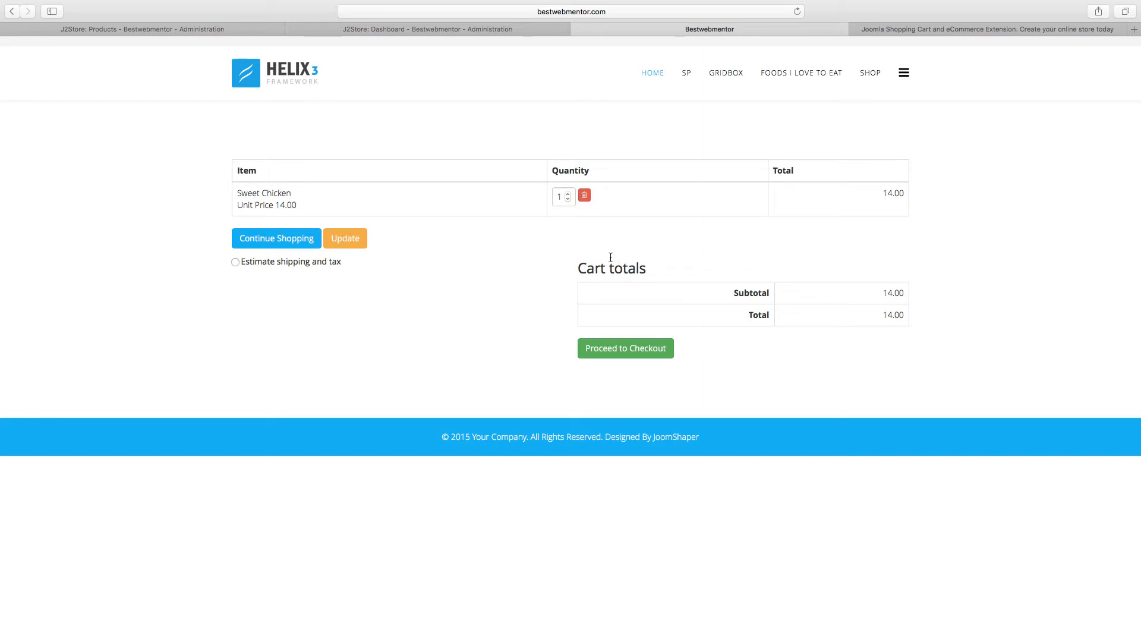
Remove Sweet Chicken from the cart and return to the shop page.
click(585, 198)
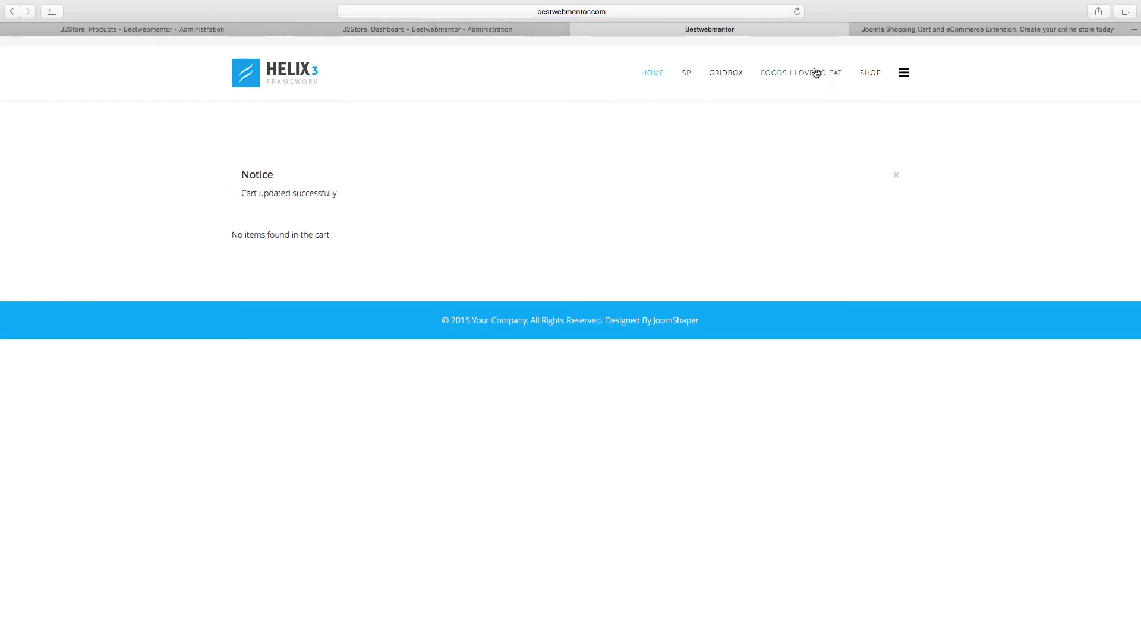
click(879, 76)
Enable coupons in the discount settings of the J2Store configuration in the Joomla administration, then save and close.
click(458, 28)
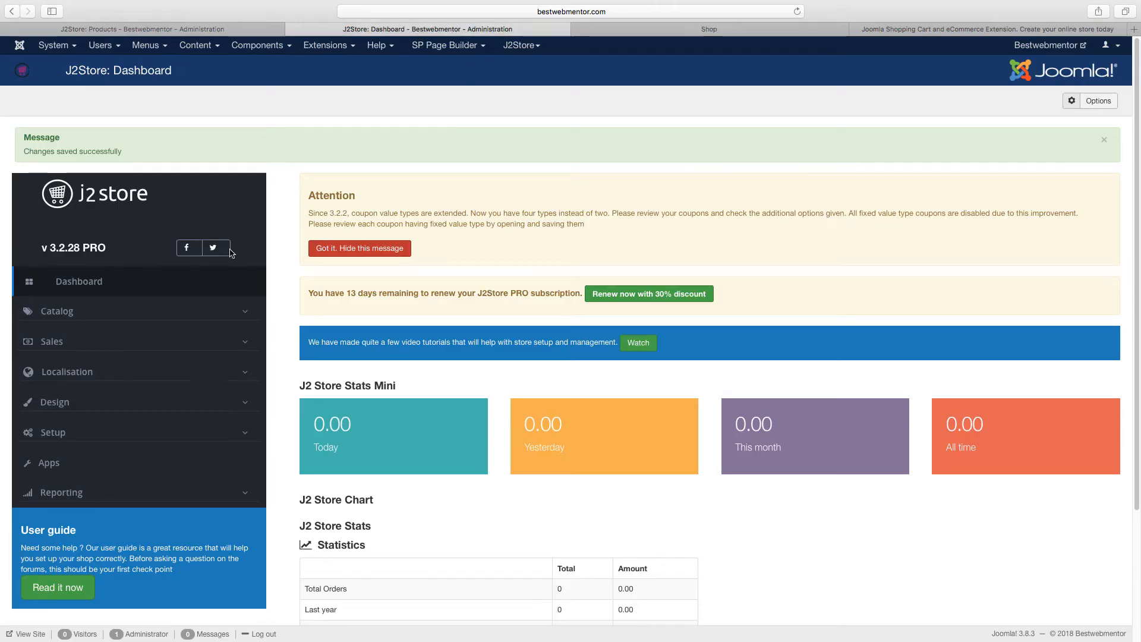
click(121, 435)
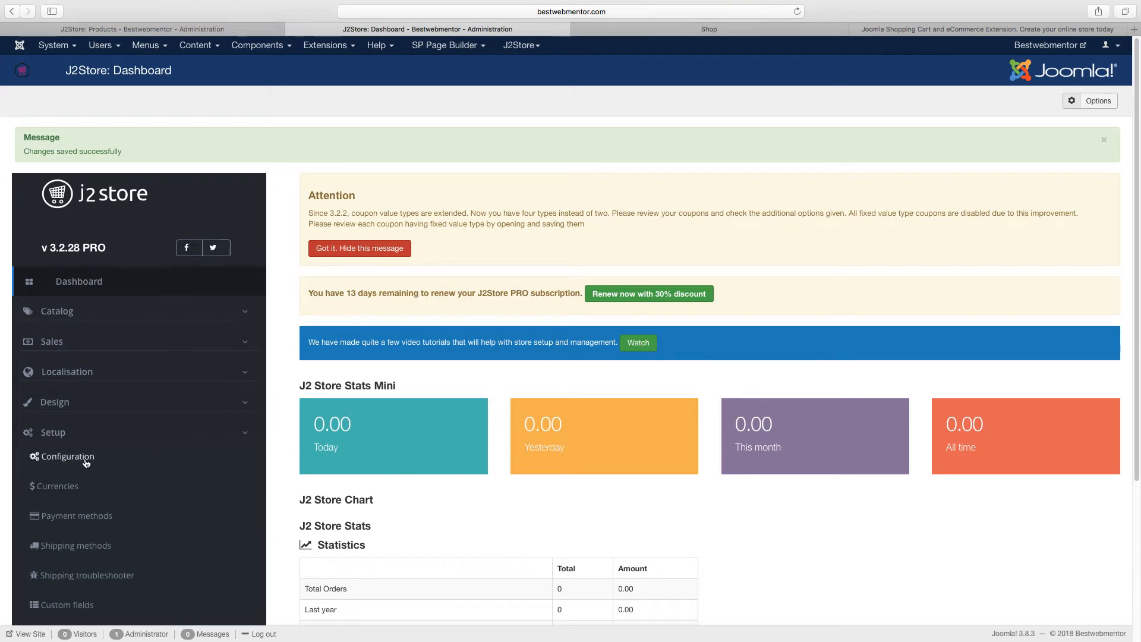
click(66, 456)
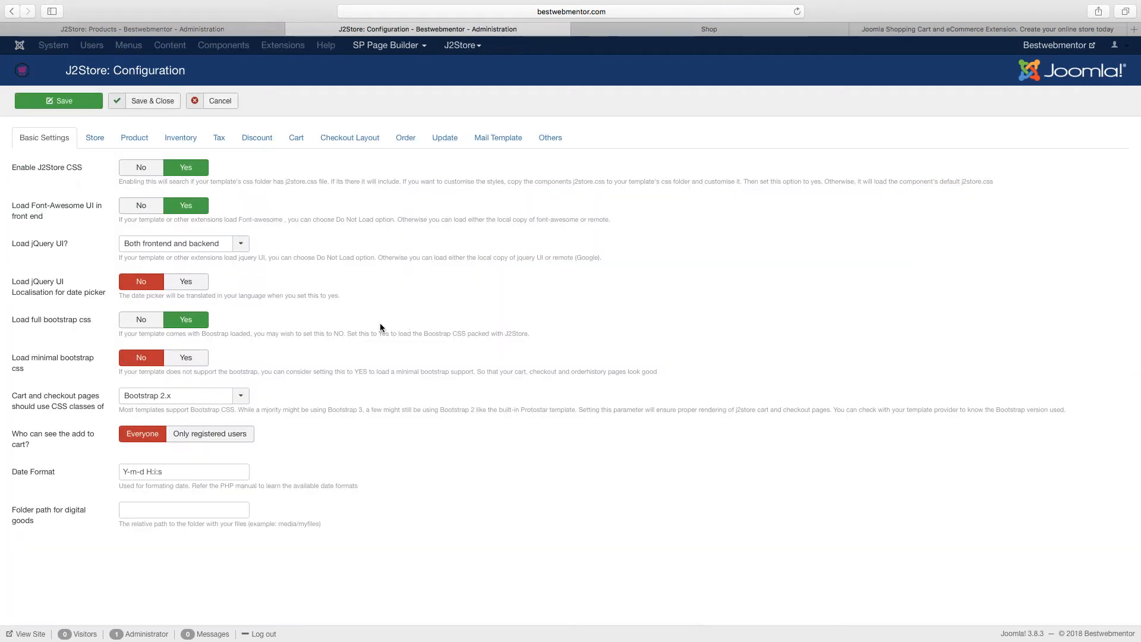
click(250, 139)
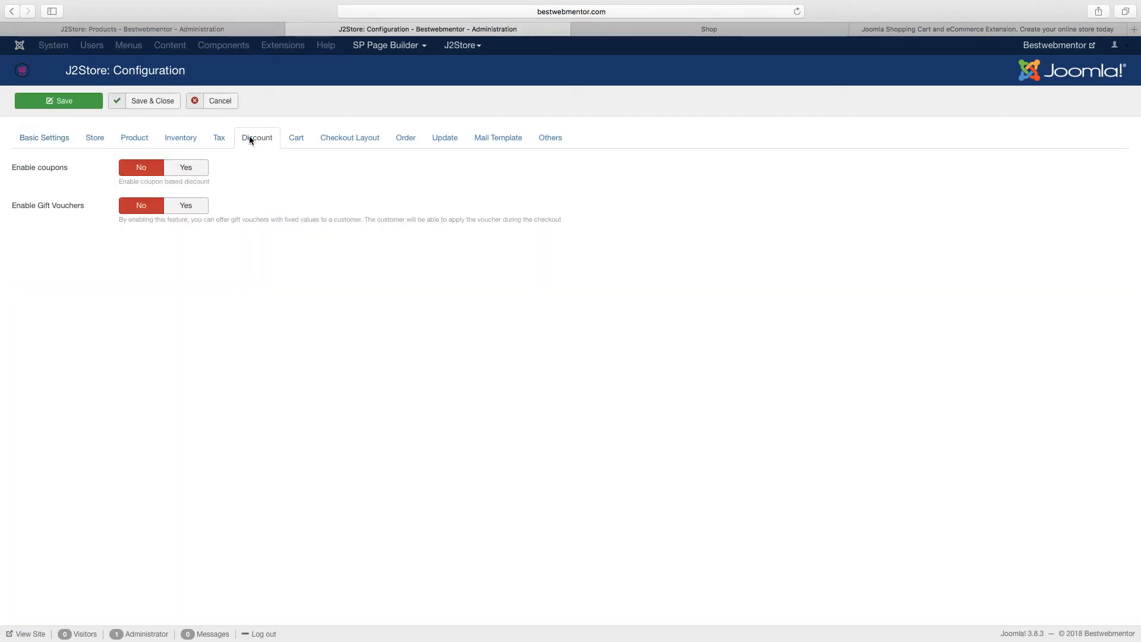
mouse_move(60, 172)
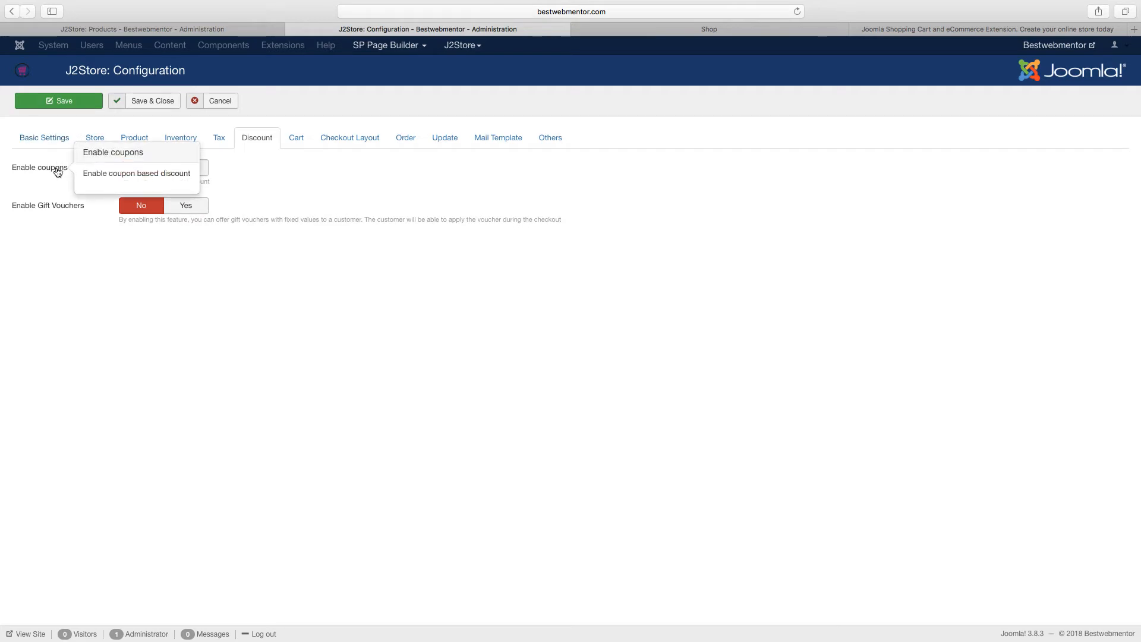
mouse_move(62, 214)
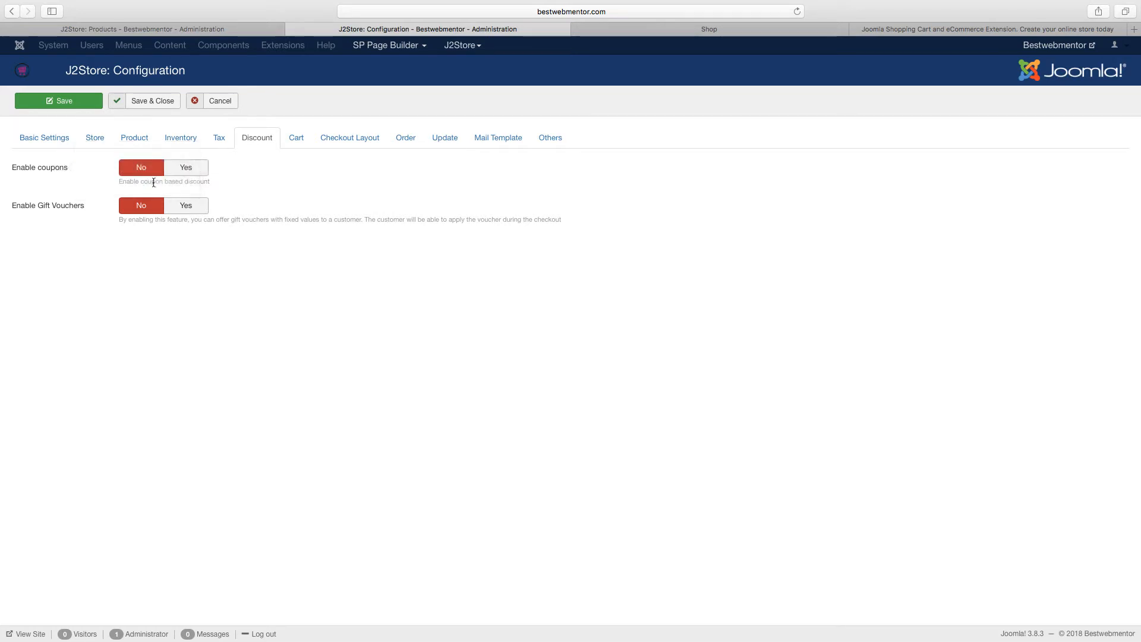
click(192, 173)
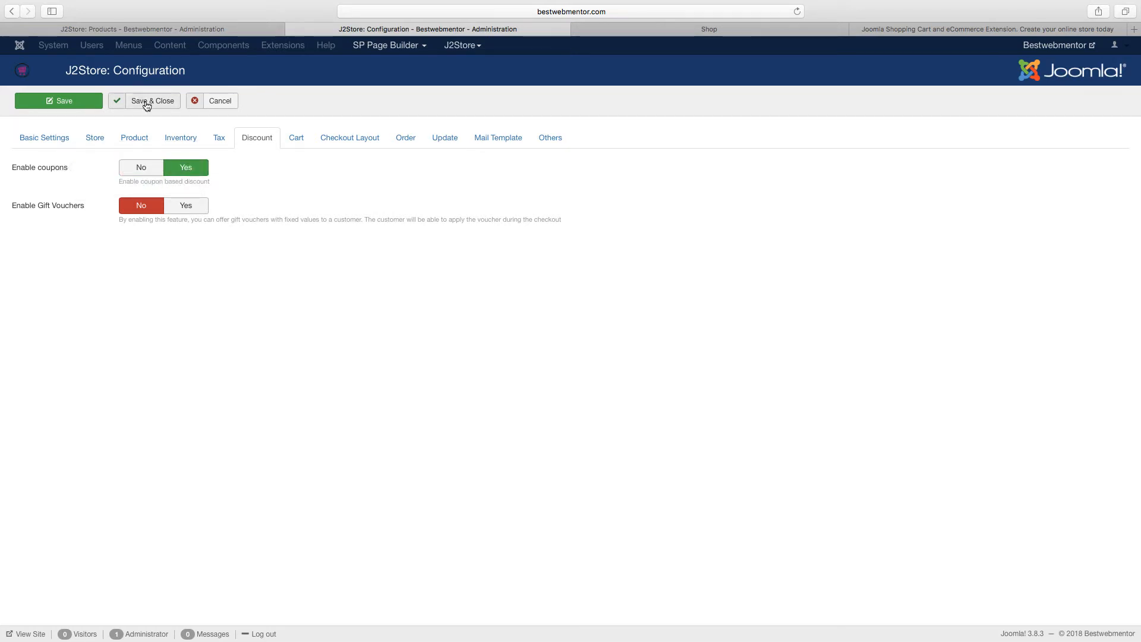
click(147, 105)
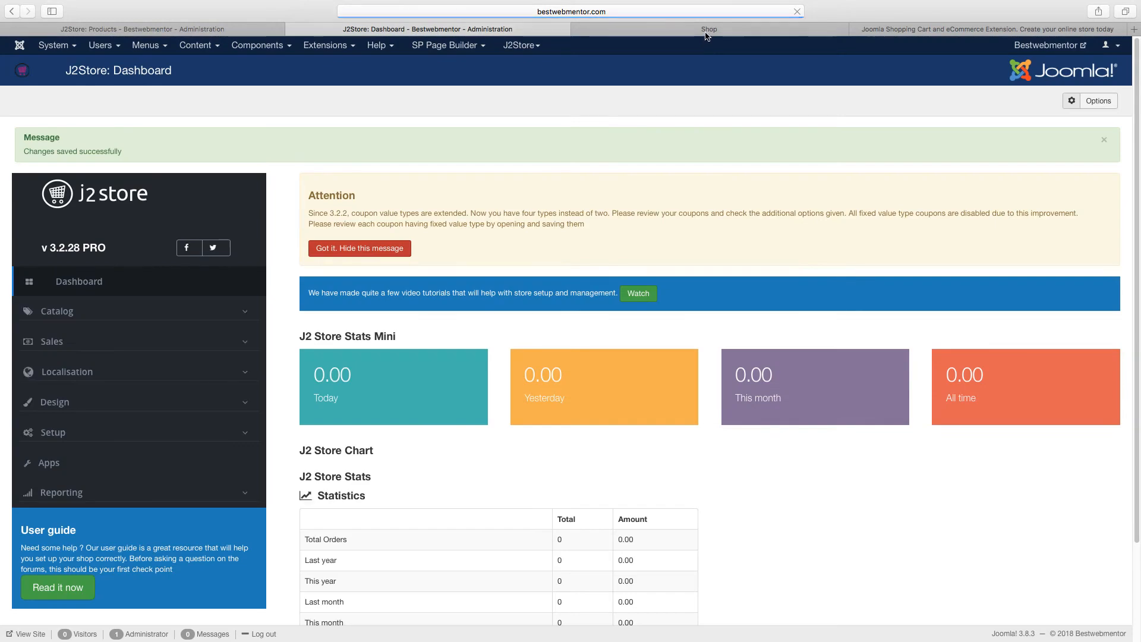
Add Sweet Chicken to the cart from the storefront shop page and check the coupon entry field in the cart.
click(707, 30)
click(300, 394)
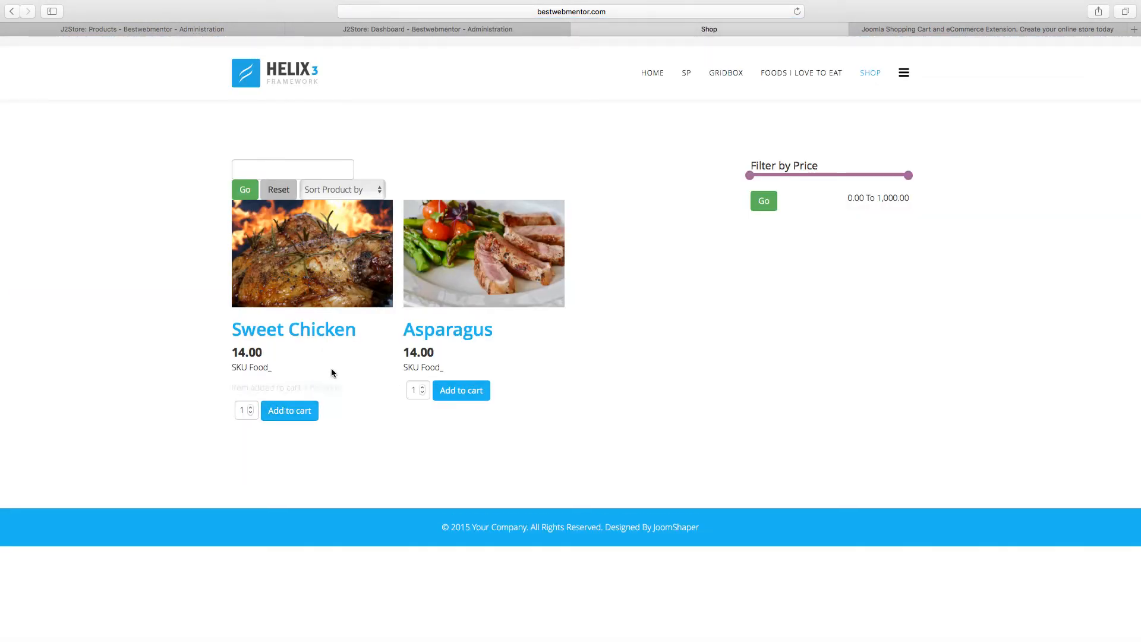
click(318, 389)
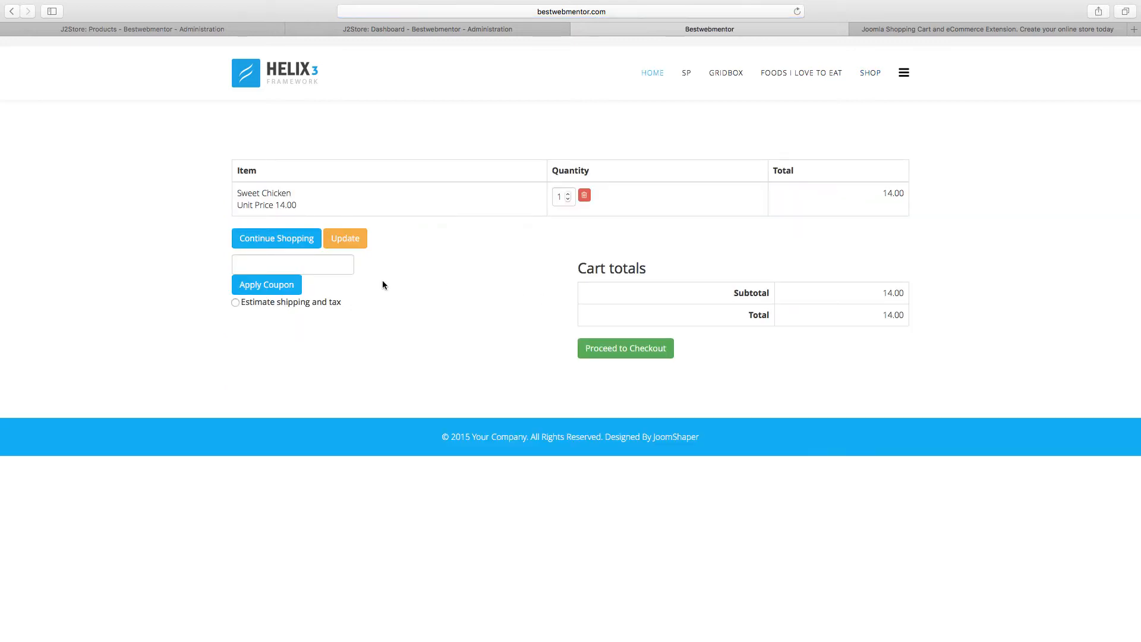
click(267, 262)
Create a new sales coupon in the J2Store administration and name it "50% Off".
click(447, 30)
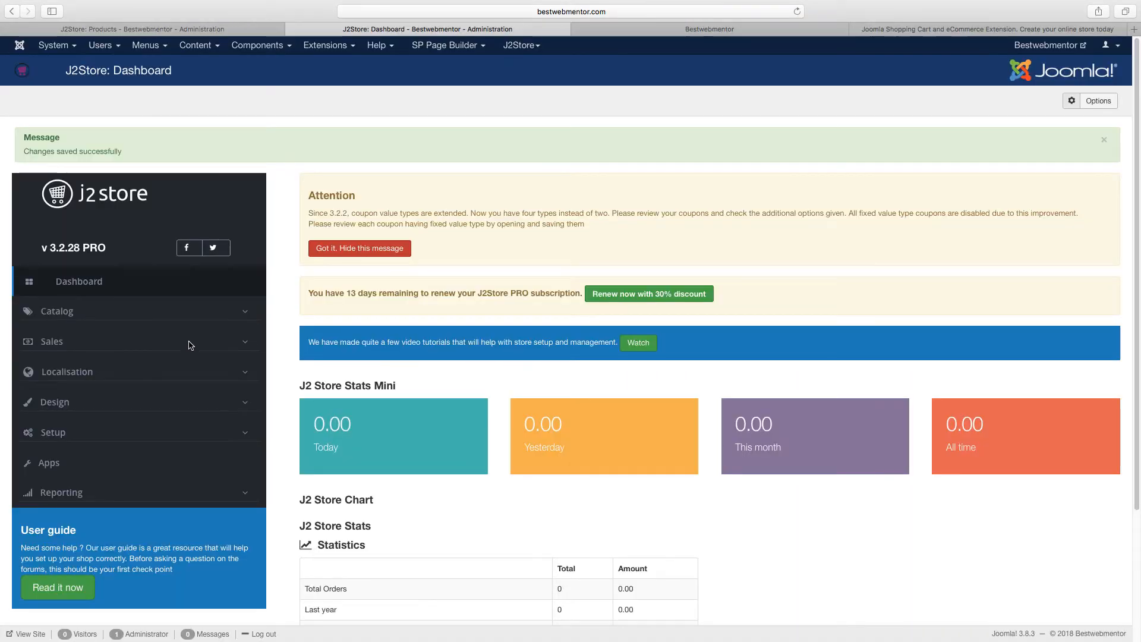
click(190, 345)
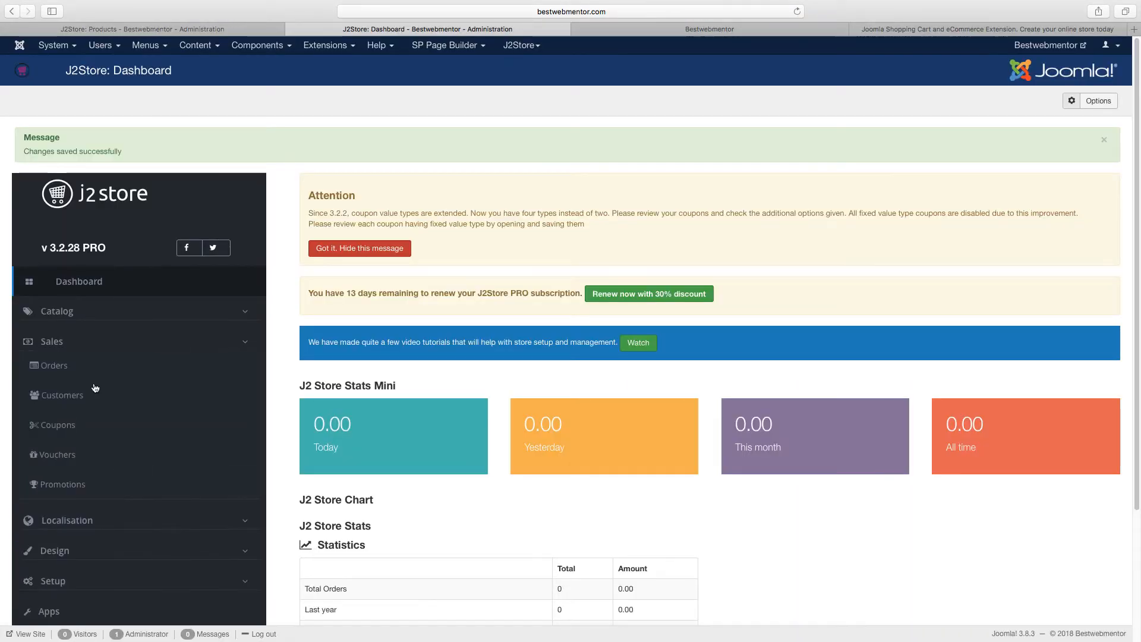
click(66, 431)
click(59, 105)
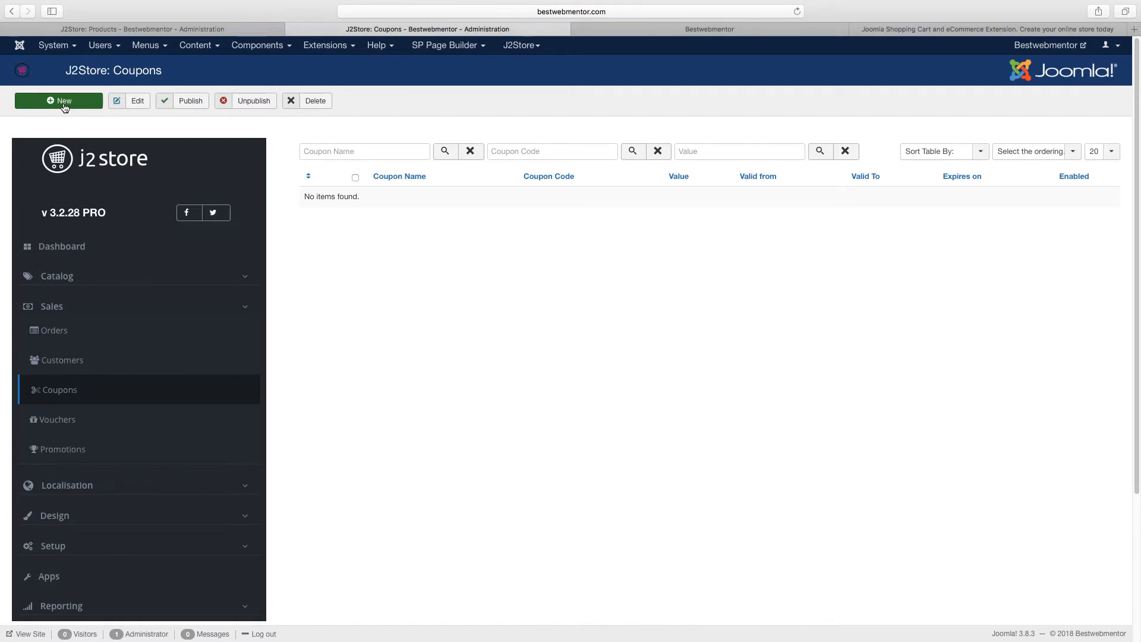
click(144, 170)
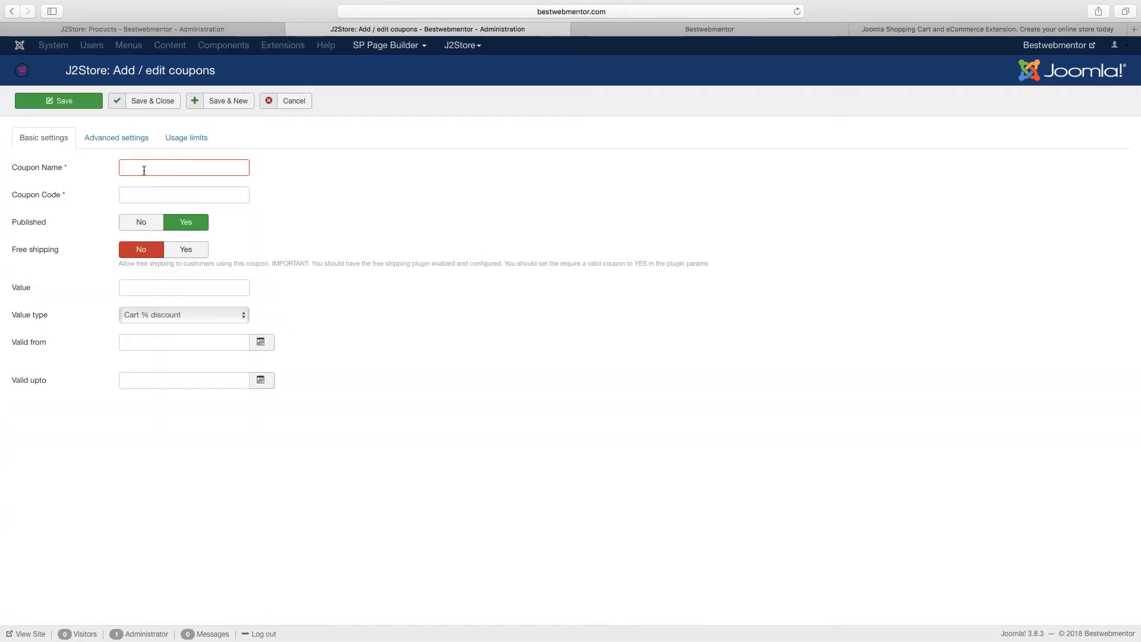
text(50% Off)
Set the coupon code to "winter" and the discount value to 50.
click(146, 197)
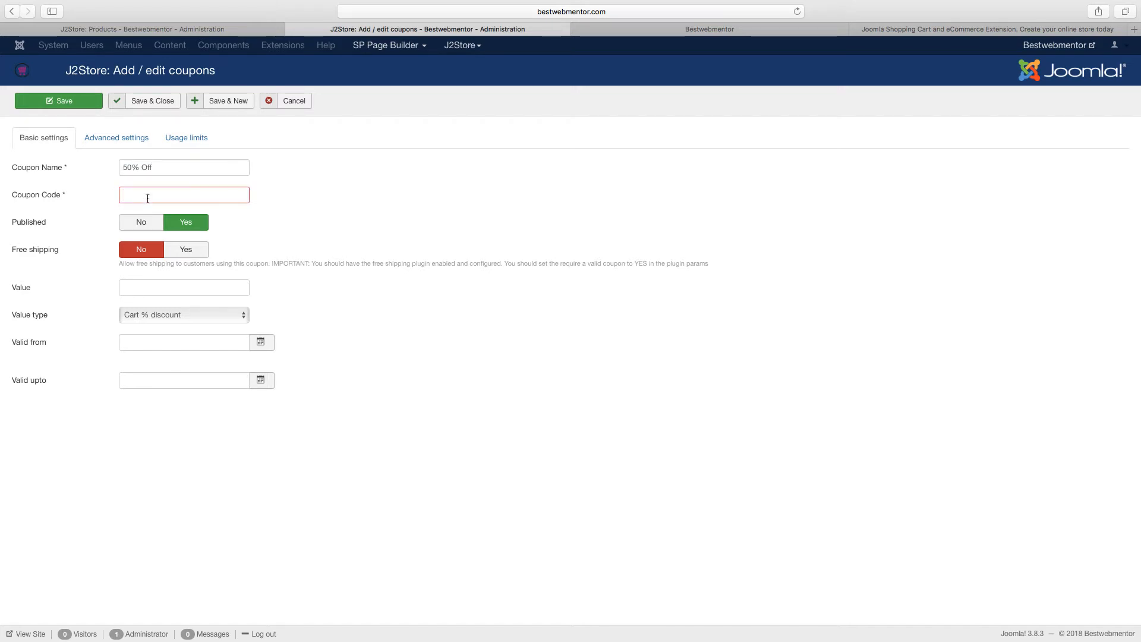
text(50)
key(BackSpace)
text(winter)
mouse_move(40, 257)
click(164, 287)
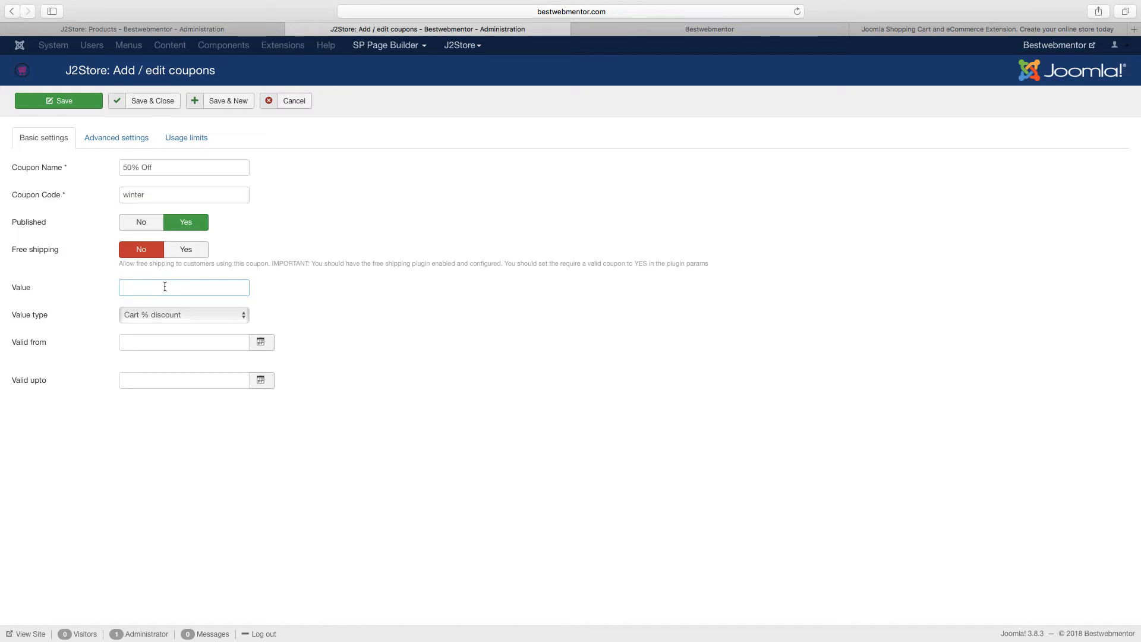
text(50)
Examine the value type options available for the coupon's discount.
click(152, 313)
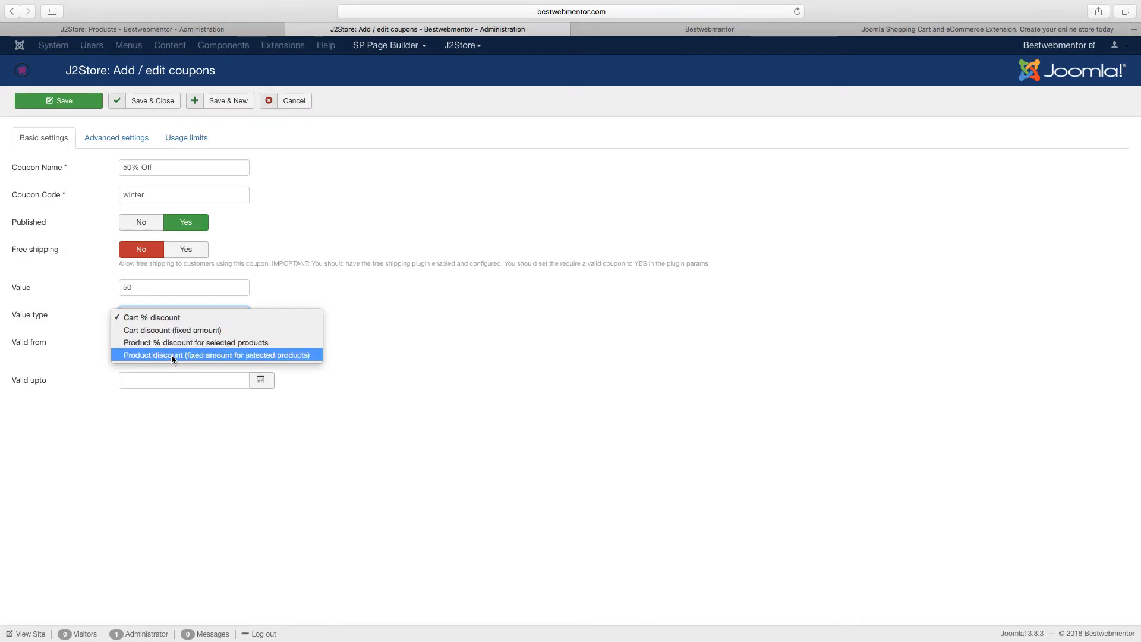
click(241, 313)
click(202, 313)
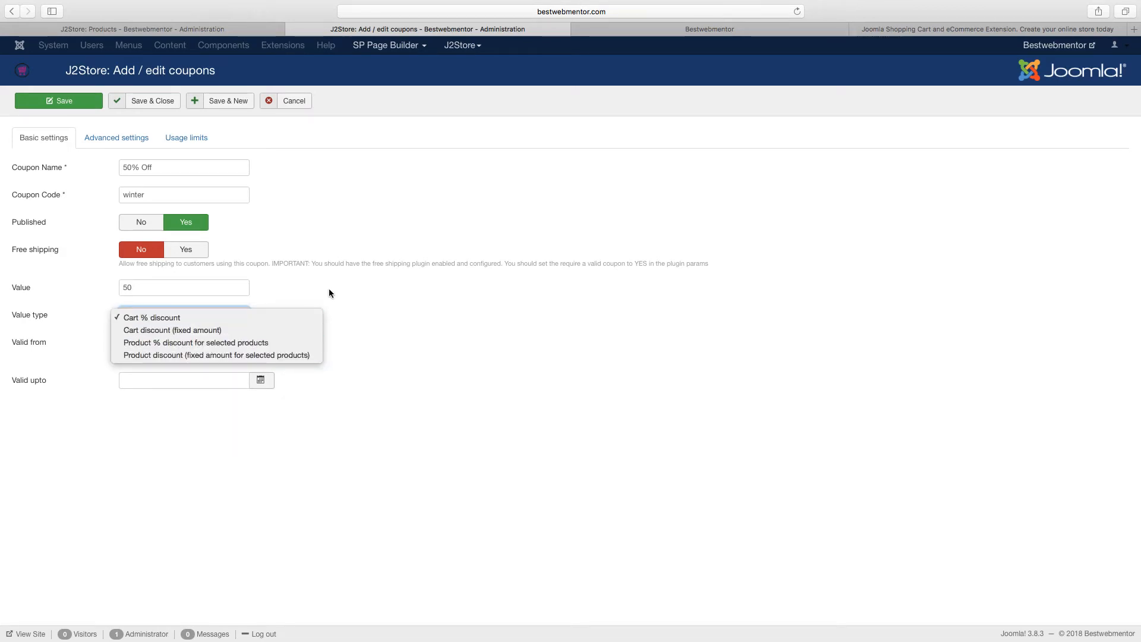
click(376, 286)
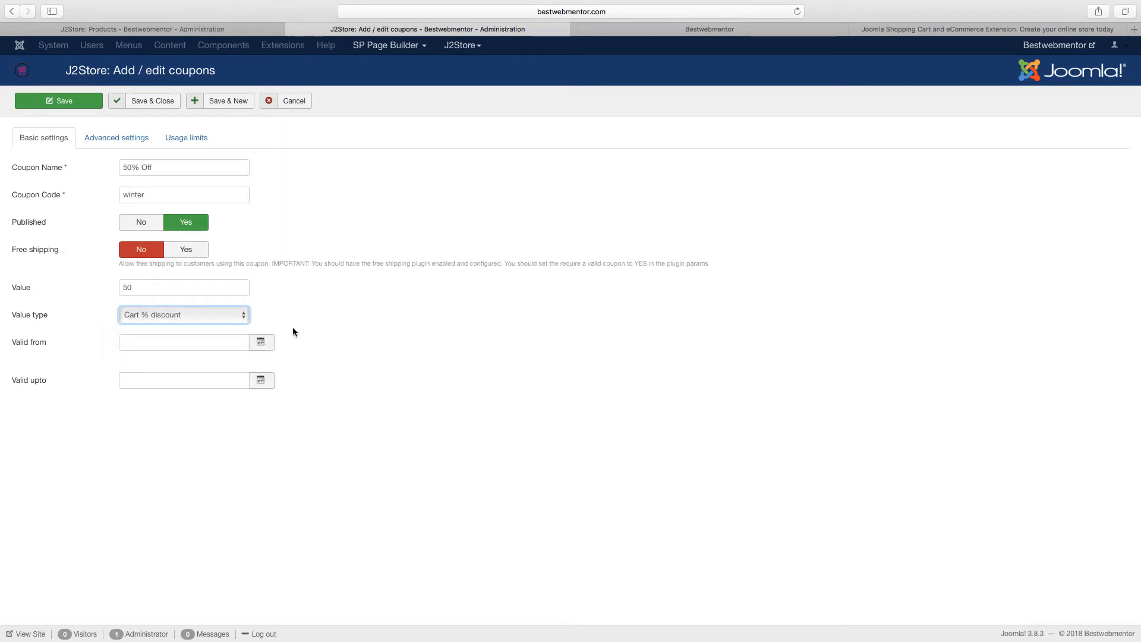
Make the coupon valid from 2018-01-09 up to 2018-01-16.
click(261, 344)
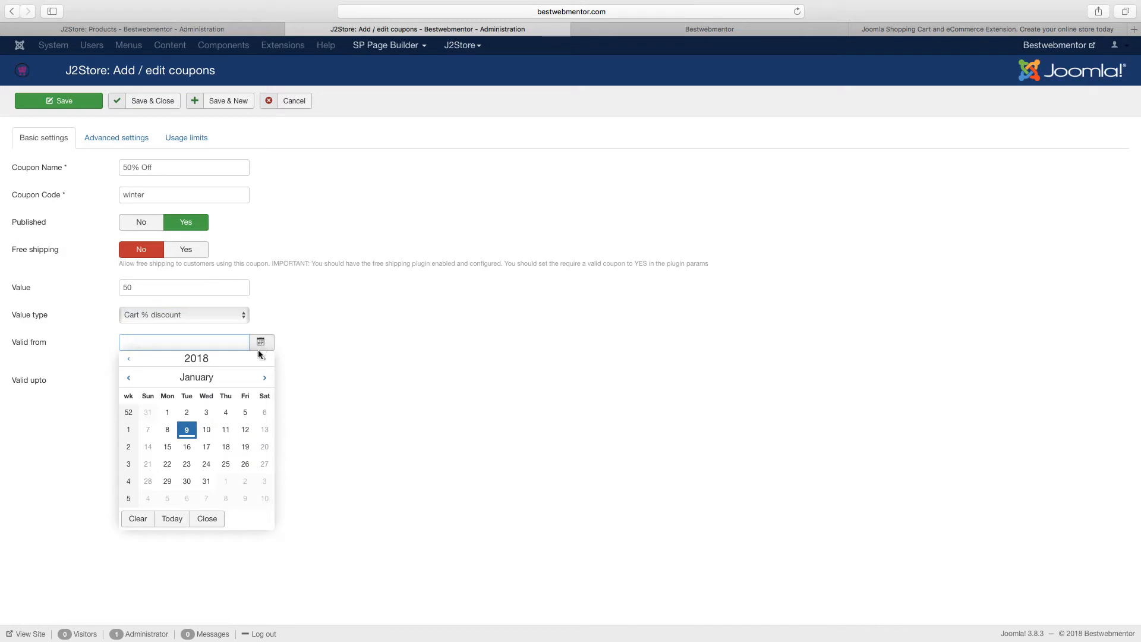
click(188, 433)
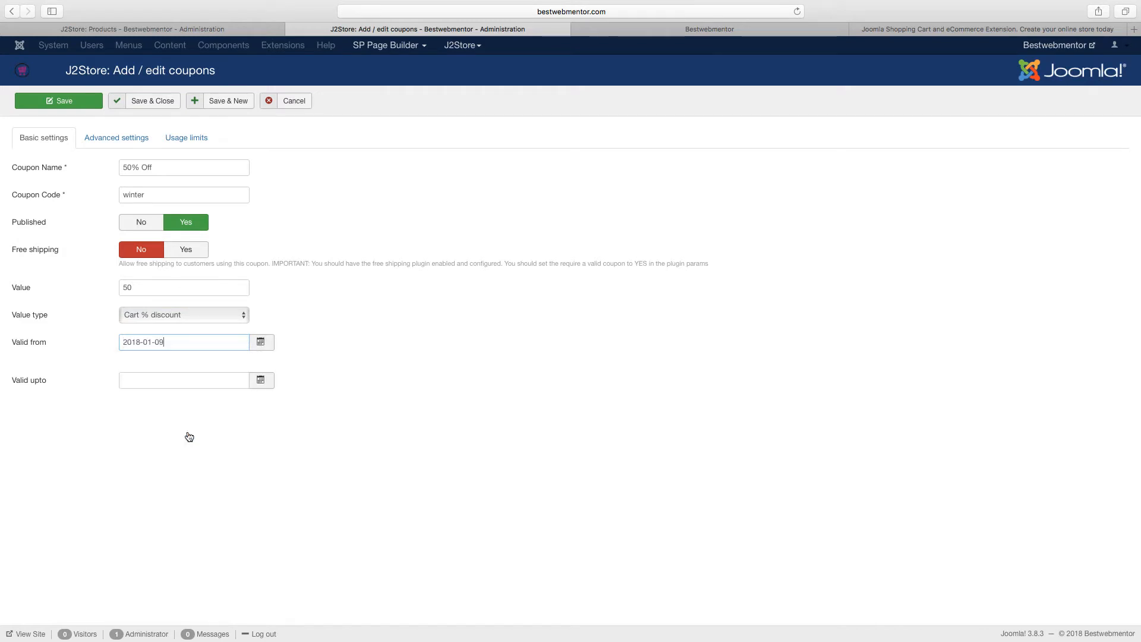
click(261, 380)
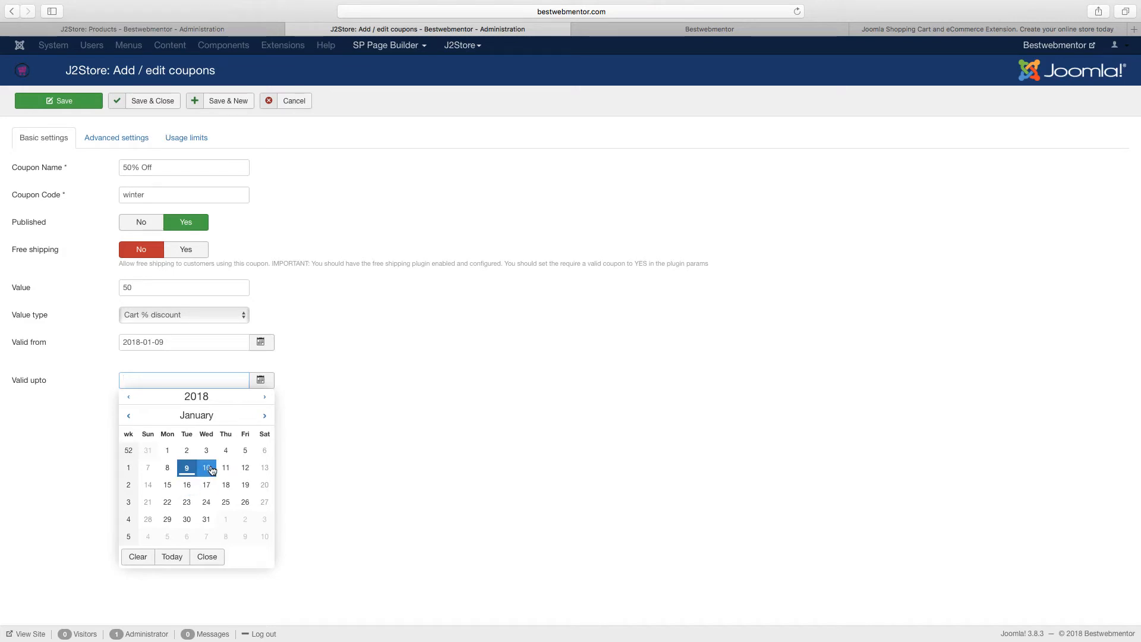
click(187, 485)
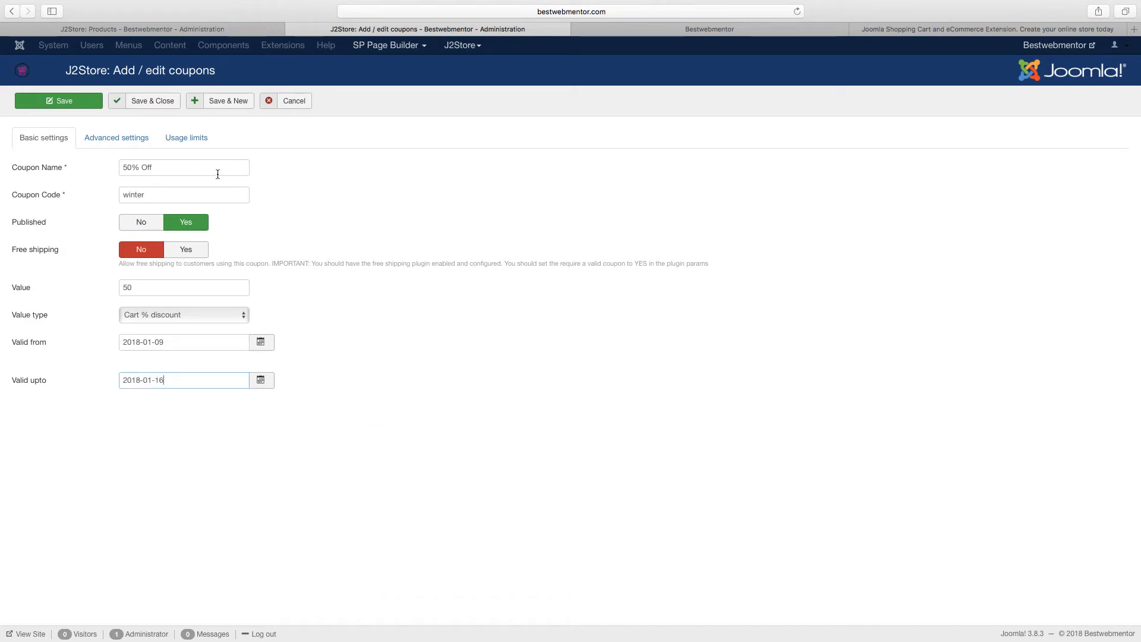
Add the Uncategorised product category to the coupon's selected categories in the advanced settings.
click(120, 138)
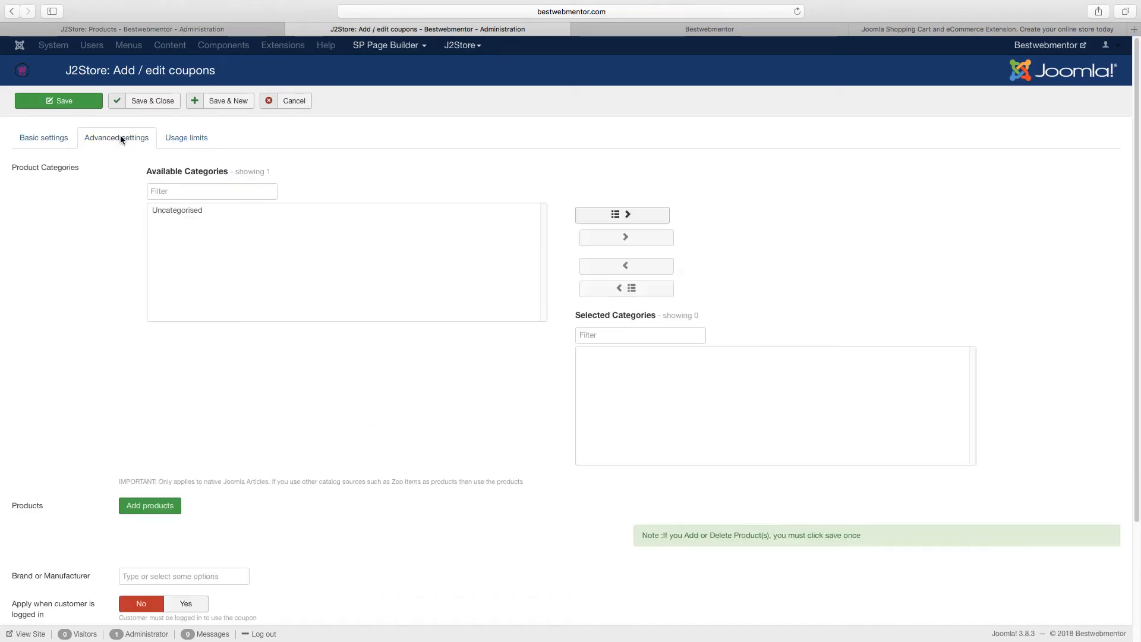
click(204, 213)
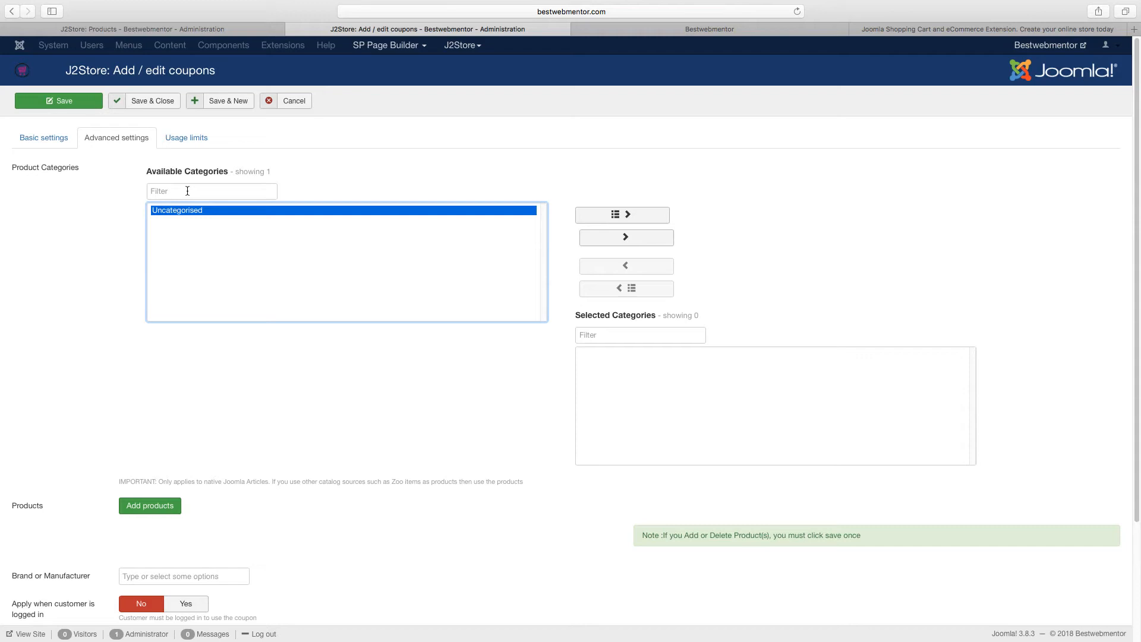
click(633, 237)
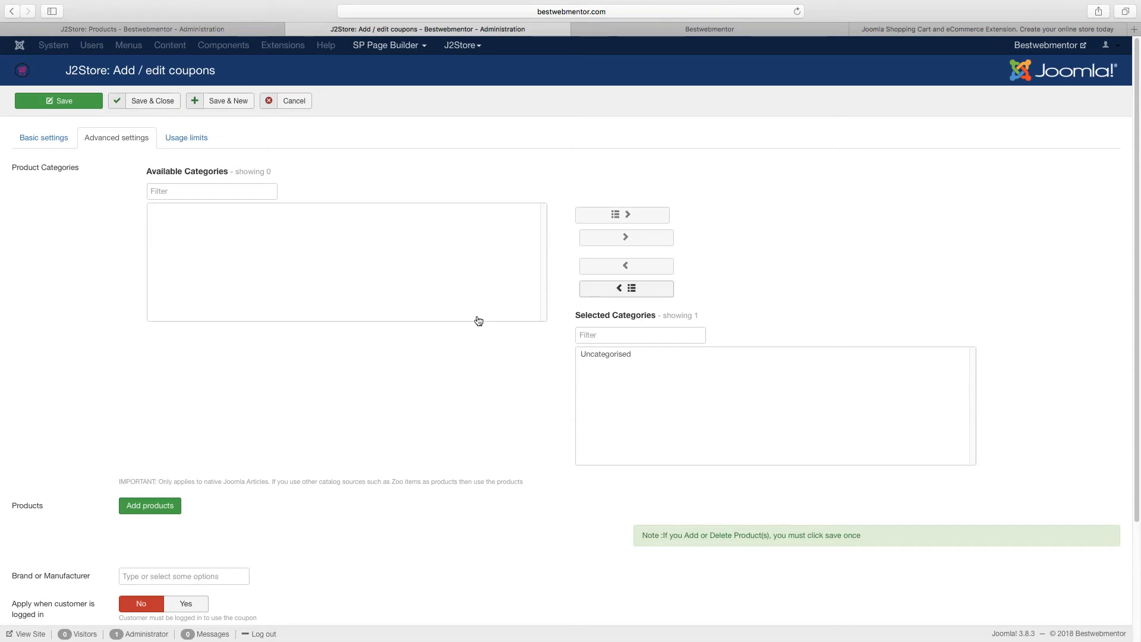
click(611, 351)
click(732, 302)
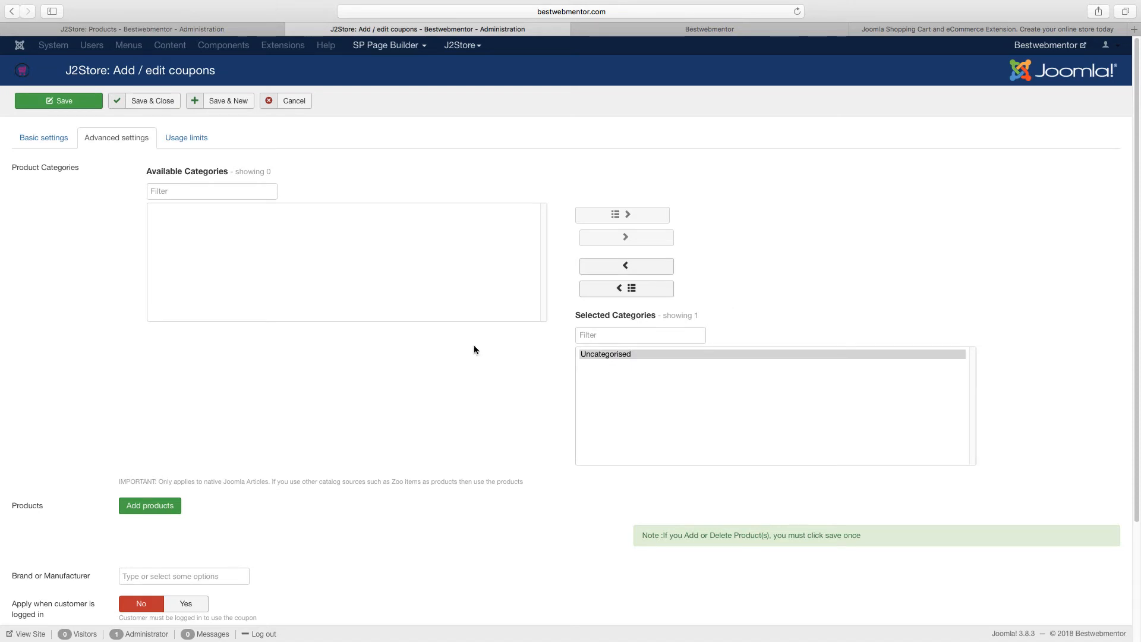
Add the products Asparagus and Sweet Chicken to the coupon and close the product chooser.
scroll(416, 365, down, 5)
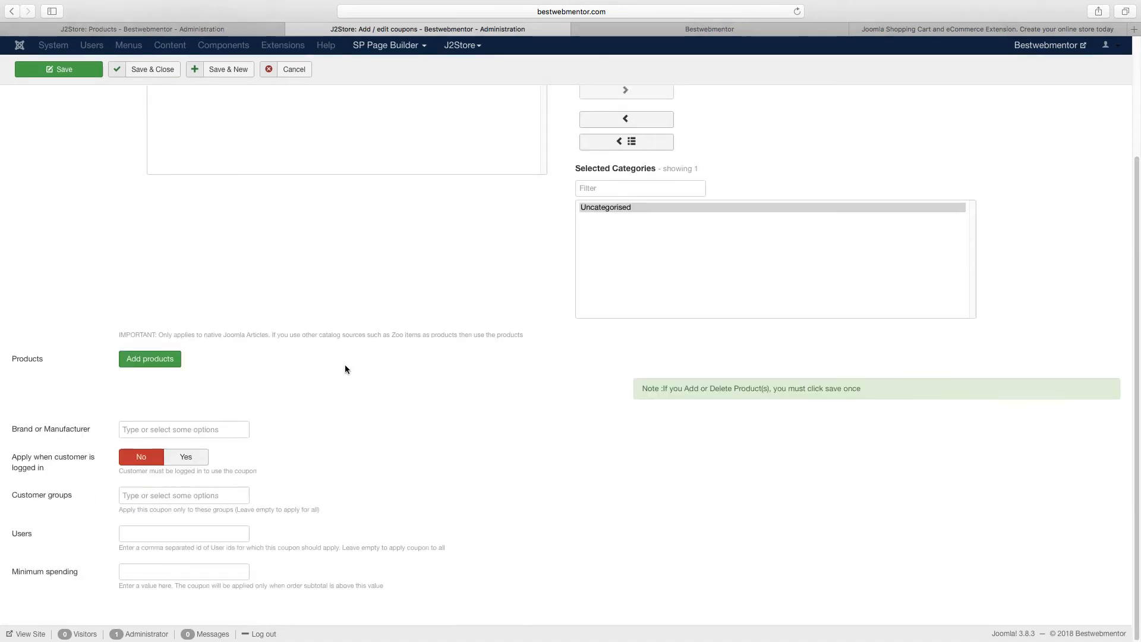
click(145, 360)
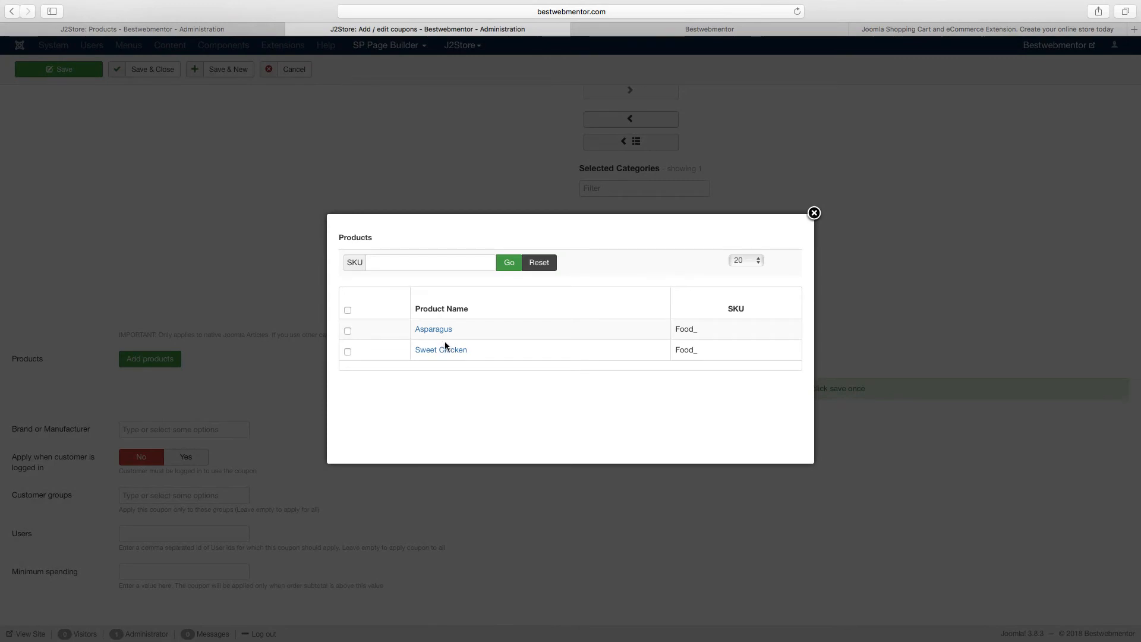
click(348, 331)
click(348, 358)
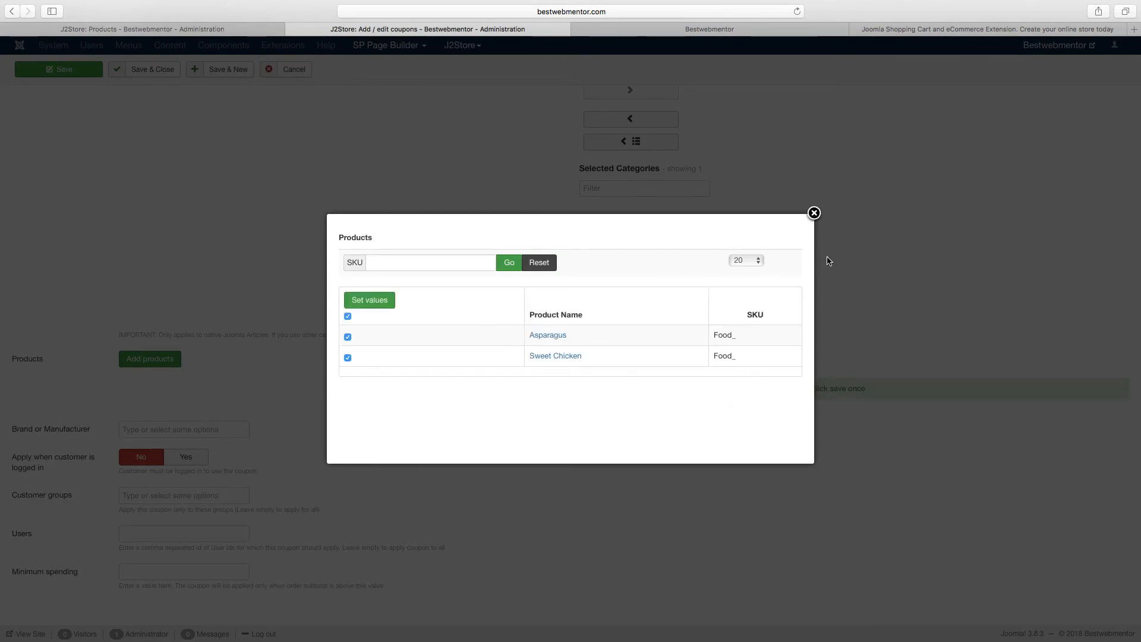
click(373, 301)
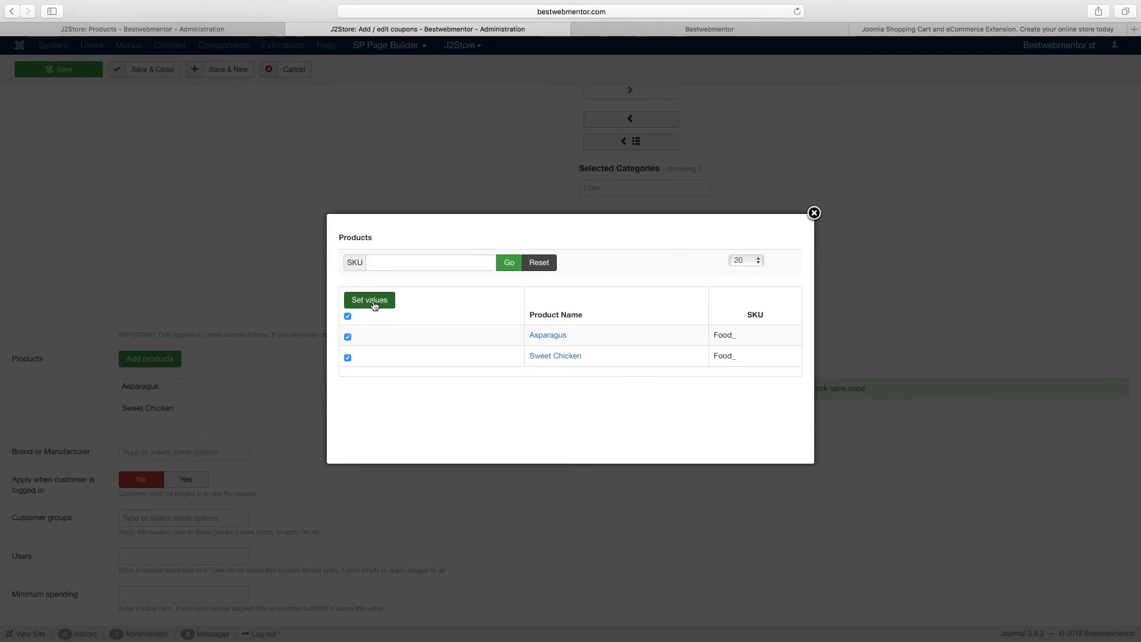
click(814, 212)
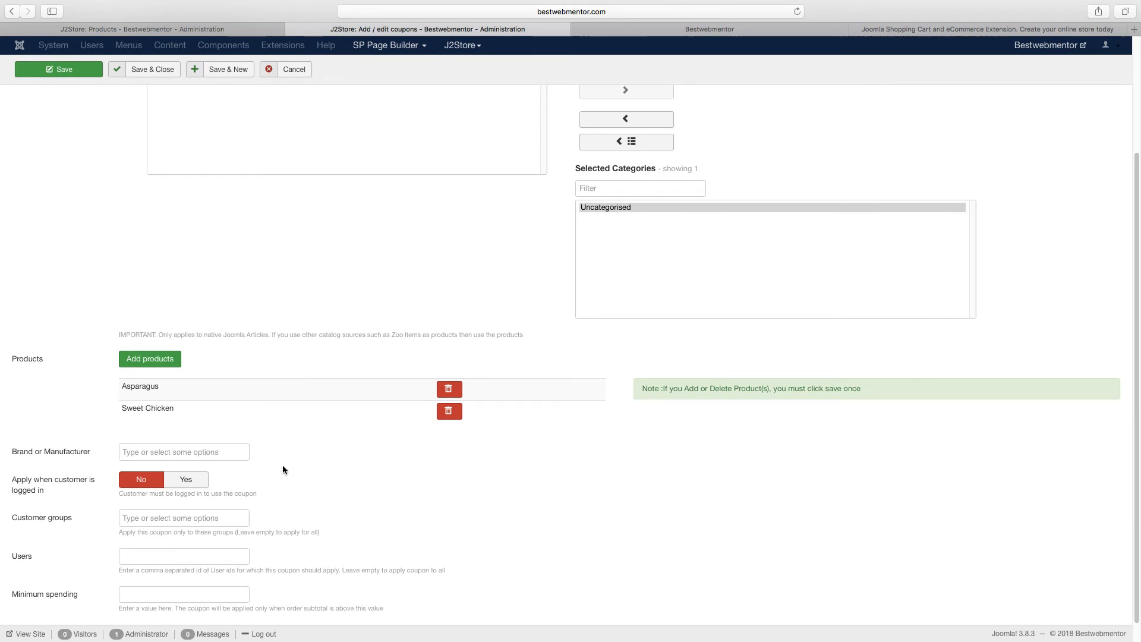
Set the coupon's brand or manufacturer to All.
scroll(283, 465, down, 1)
click(162, 429)
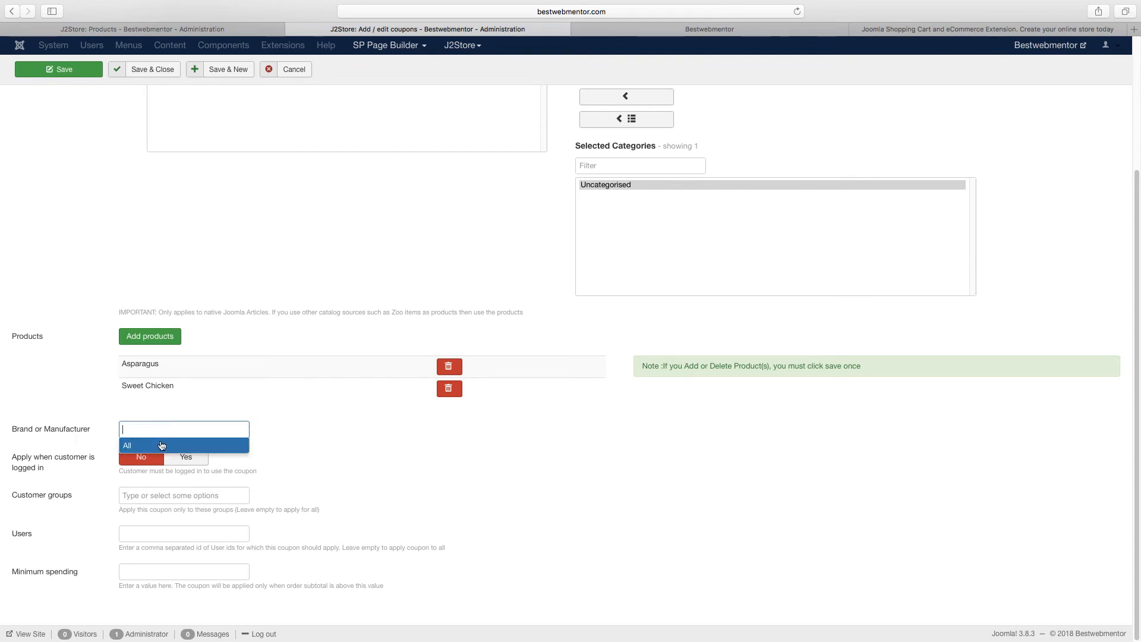
click(159, 447)
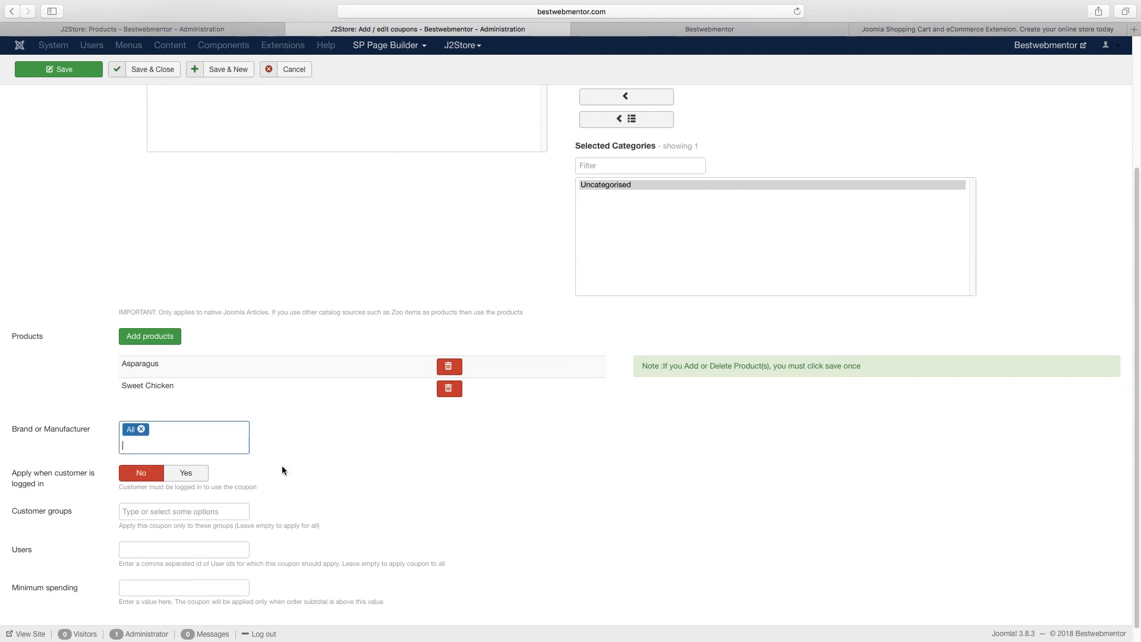
Examine the coupon's customer group options and its users and minimum spending restrictions, leaving them all empty.
scroll(282, 466, down, 1)
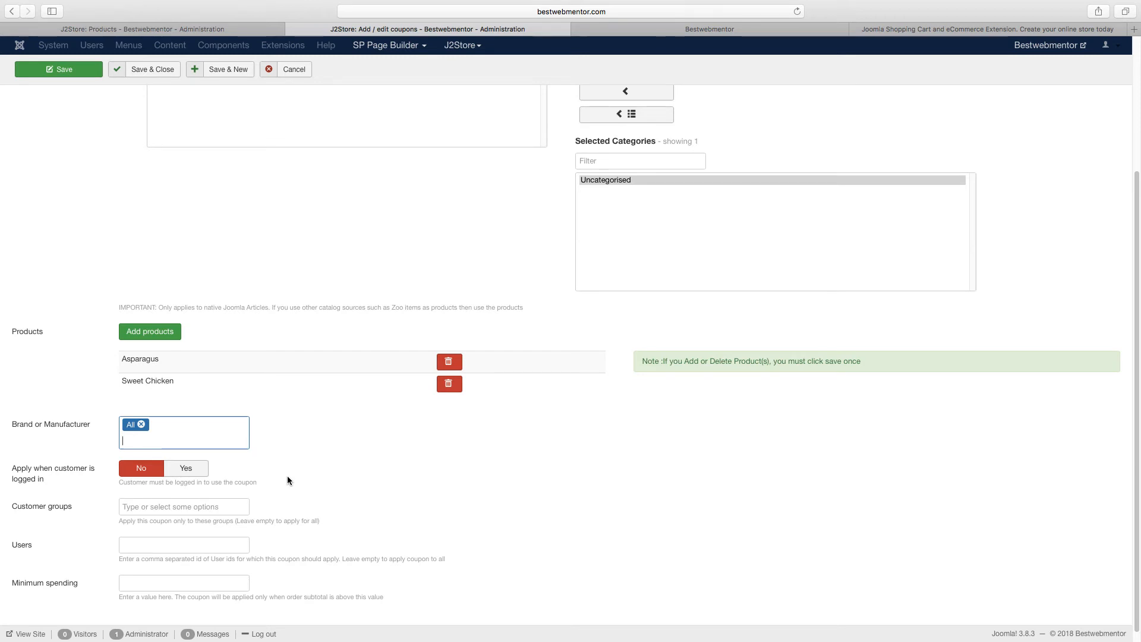
scroll(287, 481, down, 1)
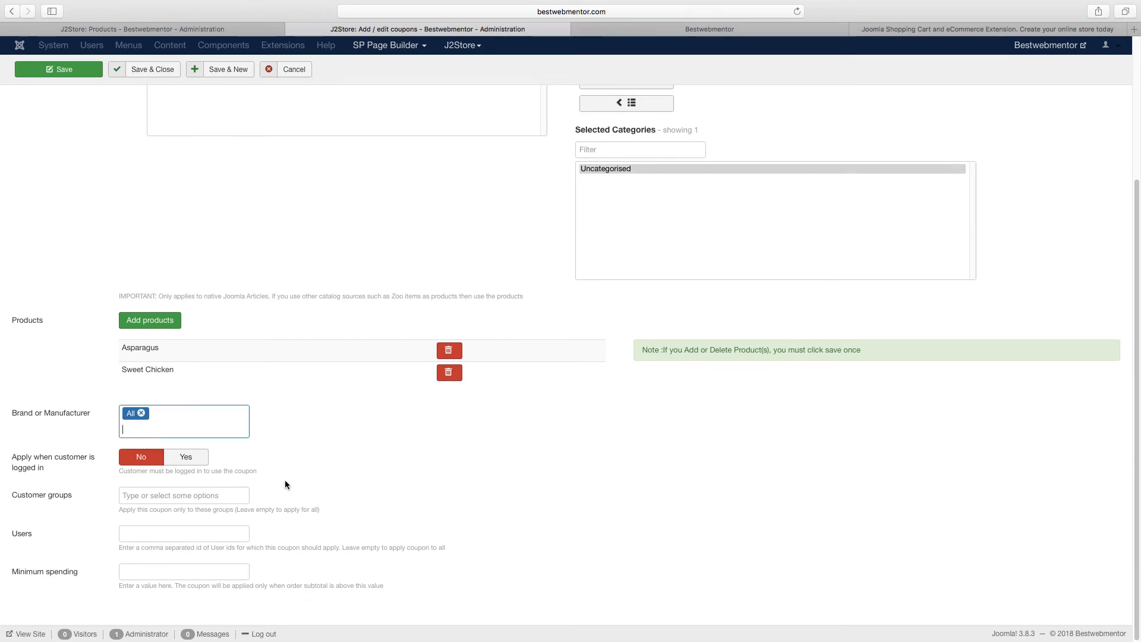
click(178, 499)
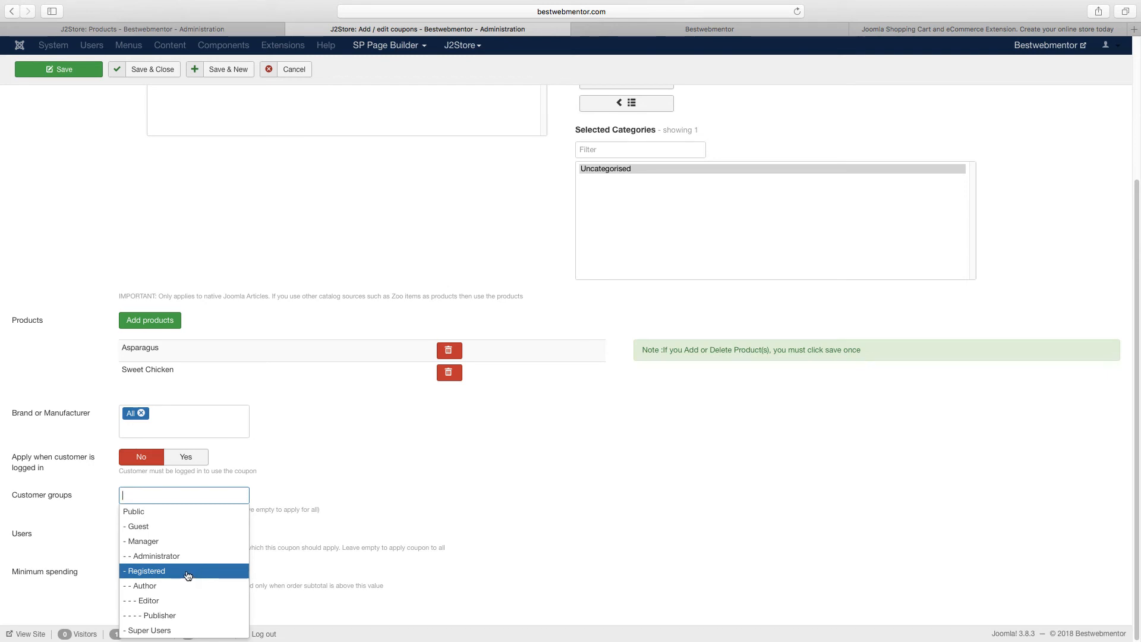
click(284, 512)
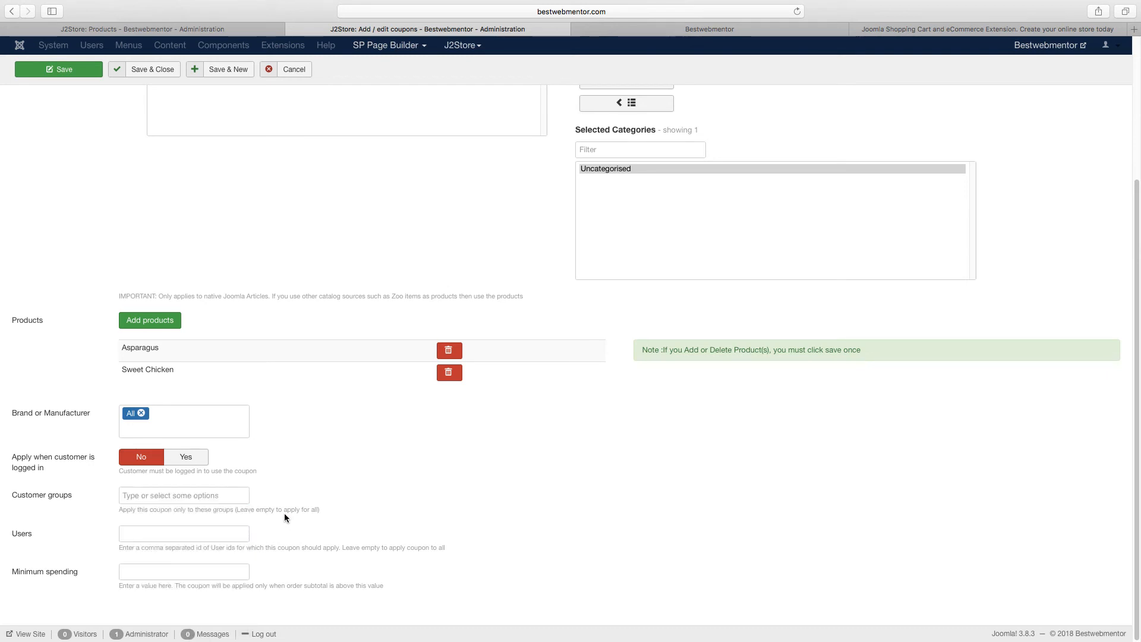
click(217, 533)
click(142, 571)
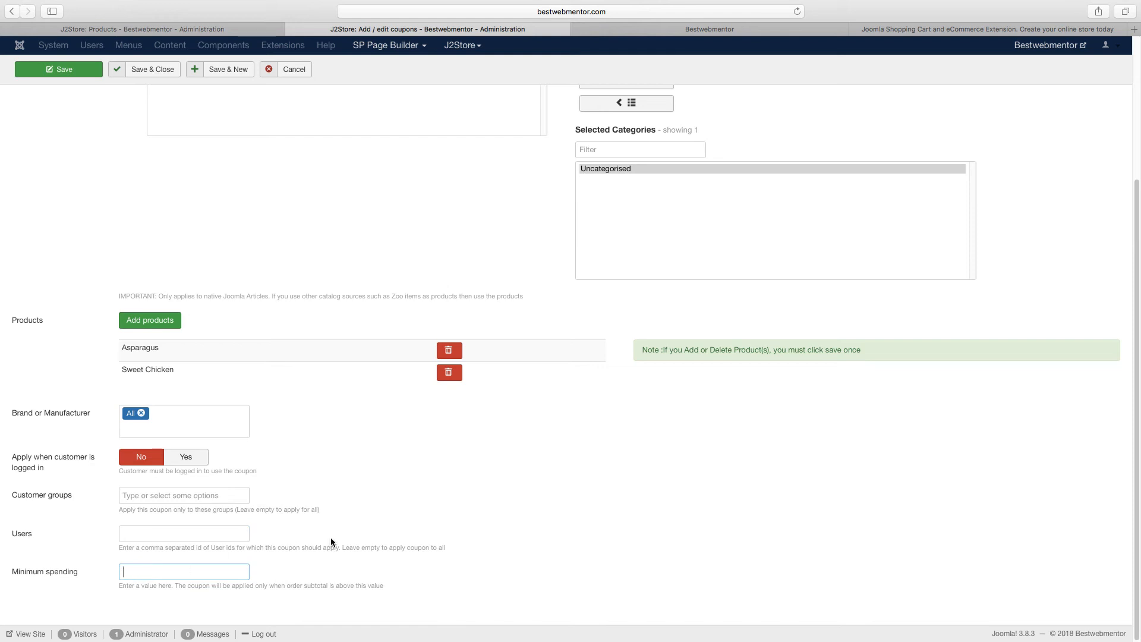
Review the coupon's usage limits, leave uses per coupon and uses per customer blank, and save and close the coupon.
scroll(366, 515, up, 5)
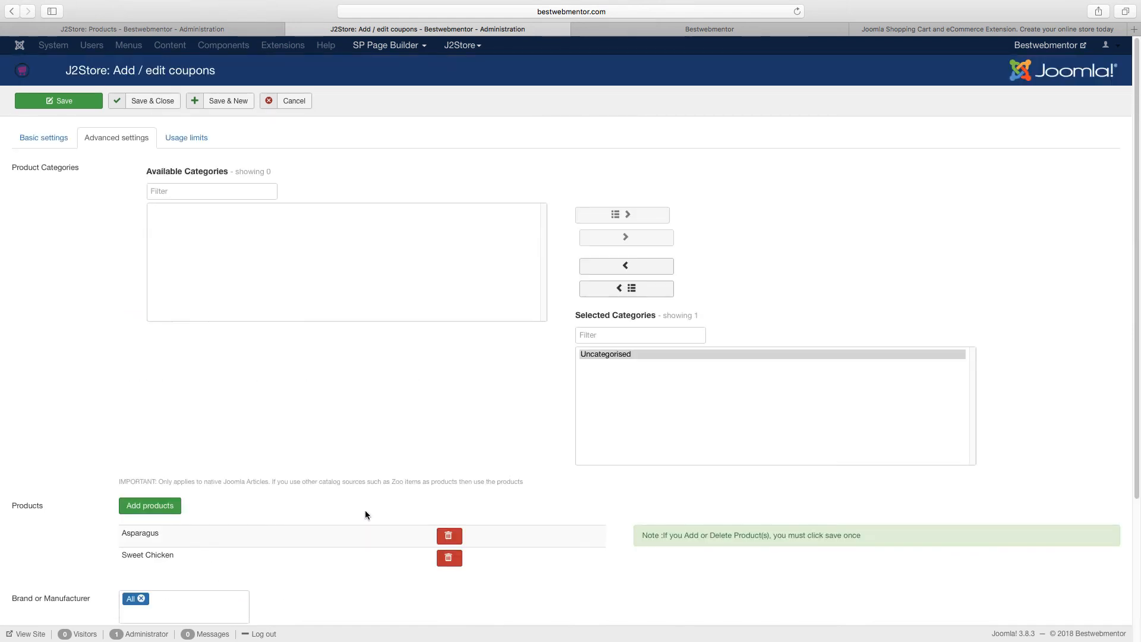
click(183, 140)
click(188, 166)
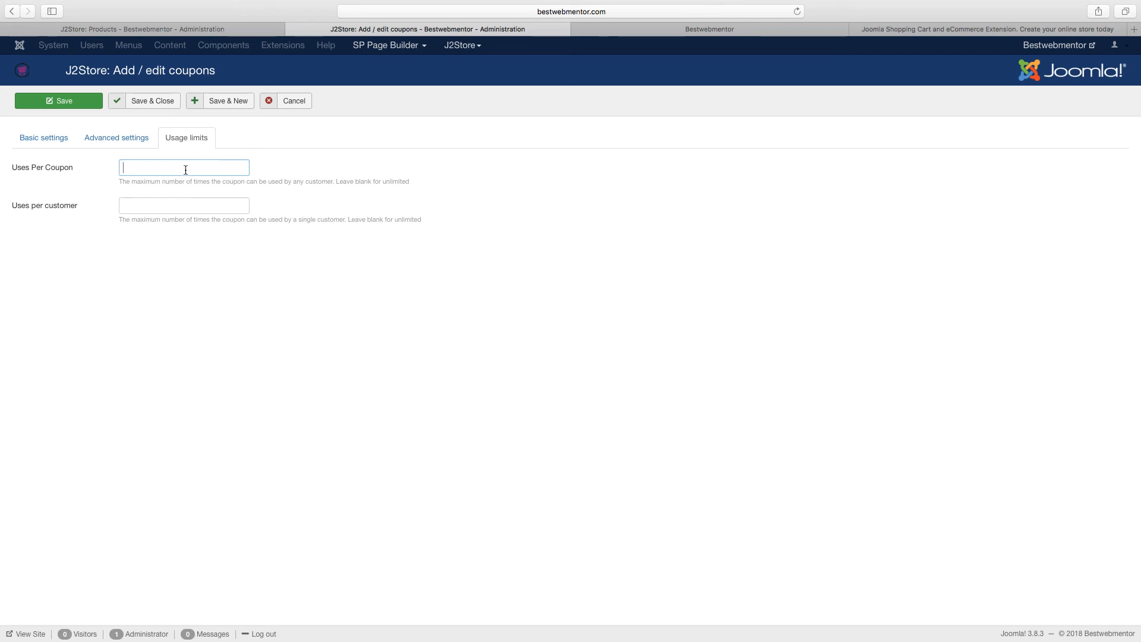
click(153, 202)
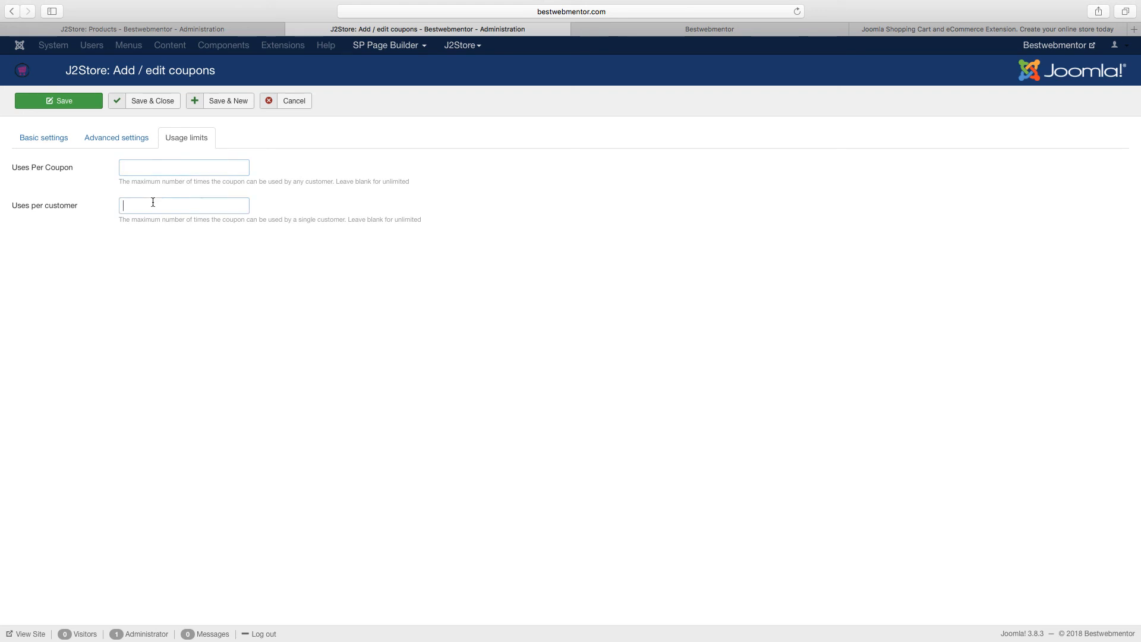
click(151, 165)
click(158, 107)
Reload the storefront cart containing Sweet Chicken and apply the coupon code "winter" to it.
click(771, 29)
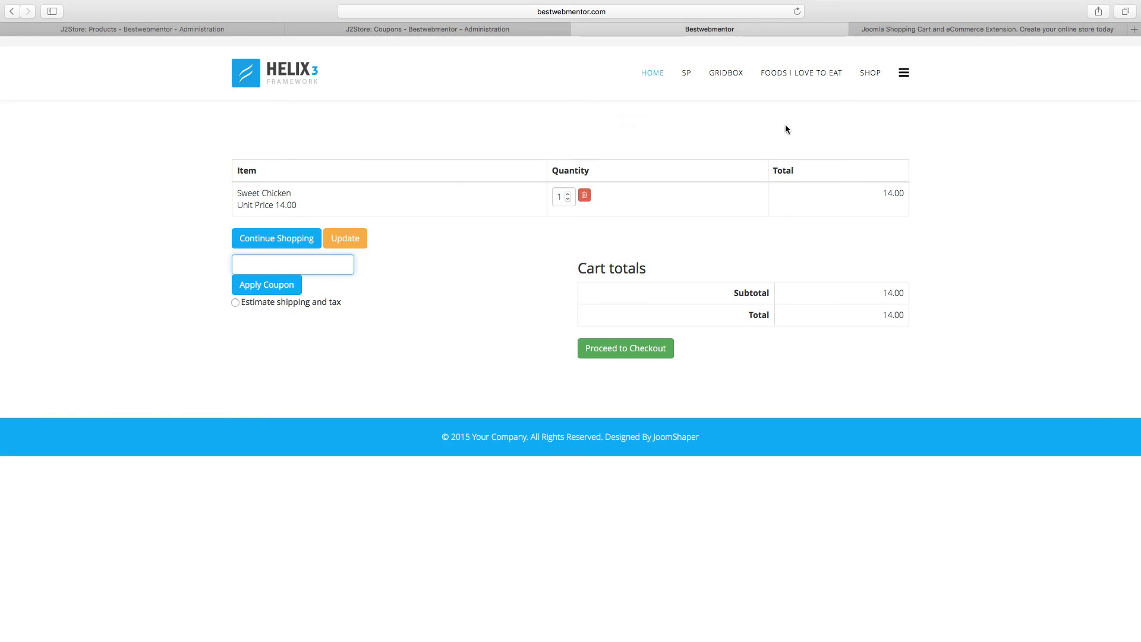
right_click(797, 13)
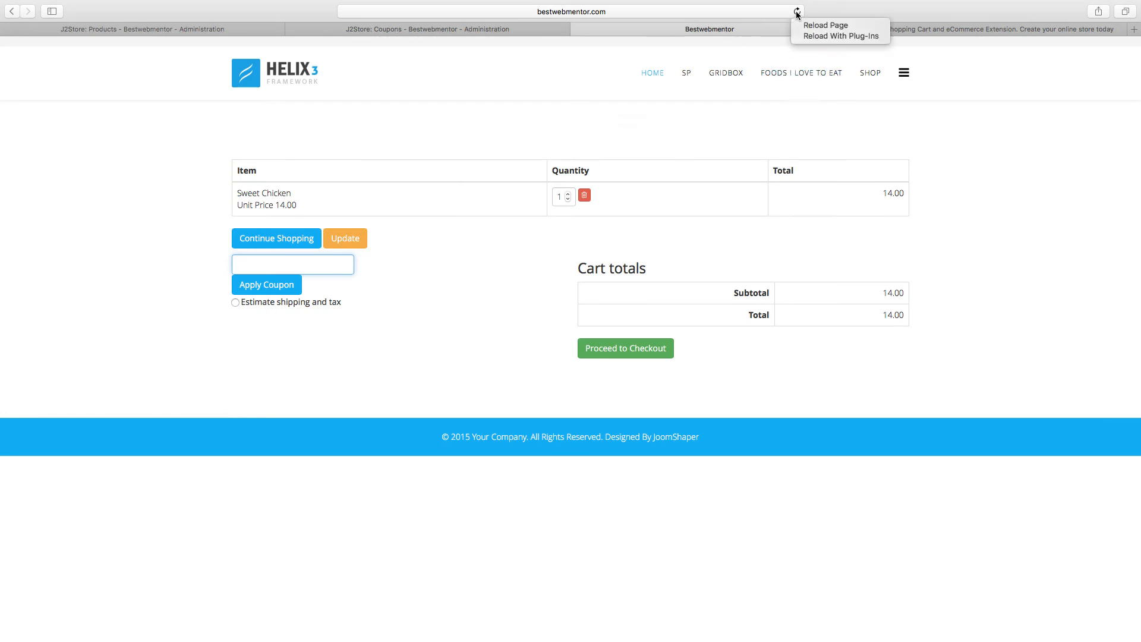
click(826, 25)
click(317, 266)
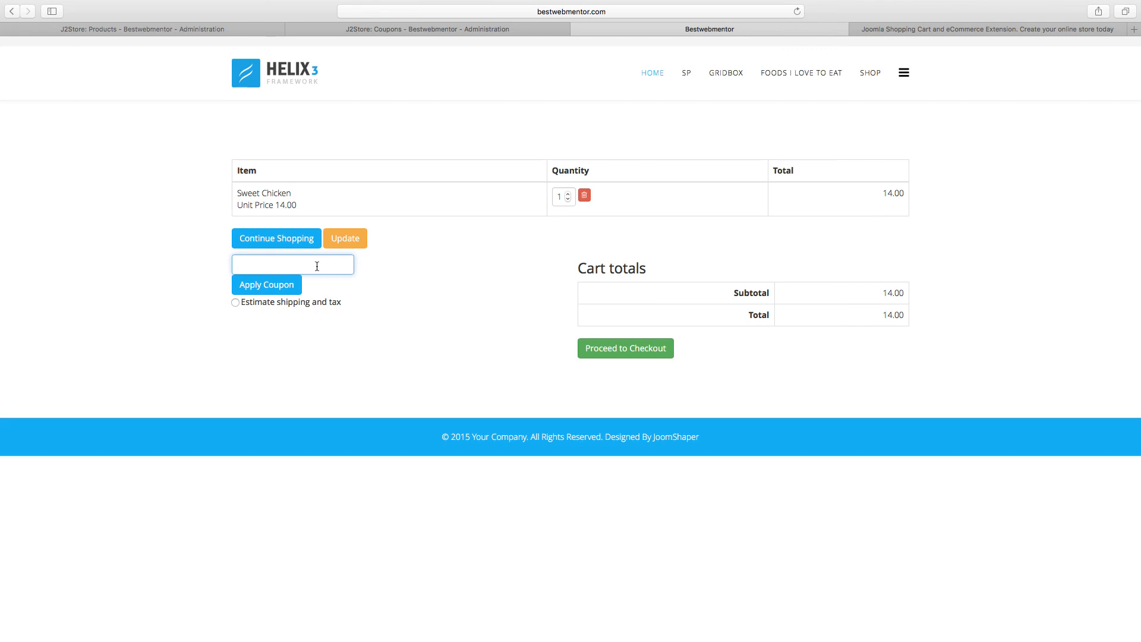
text(winter)
click(265, 287)
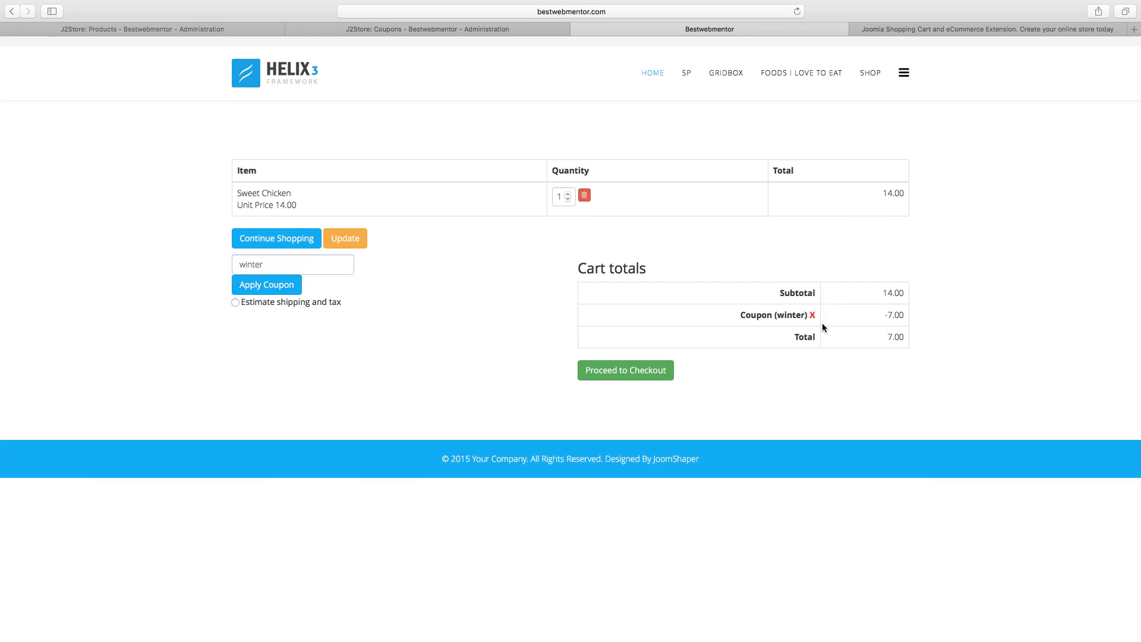